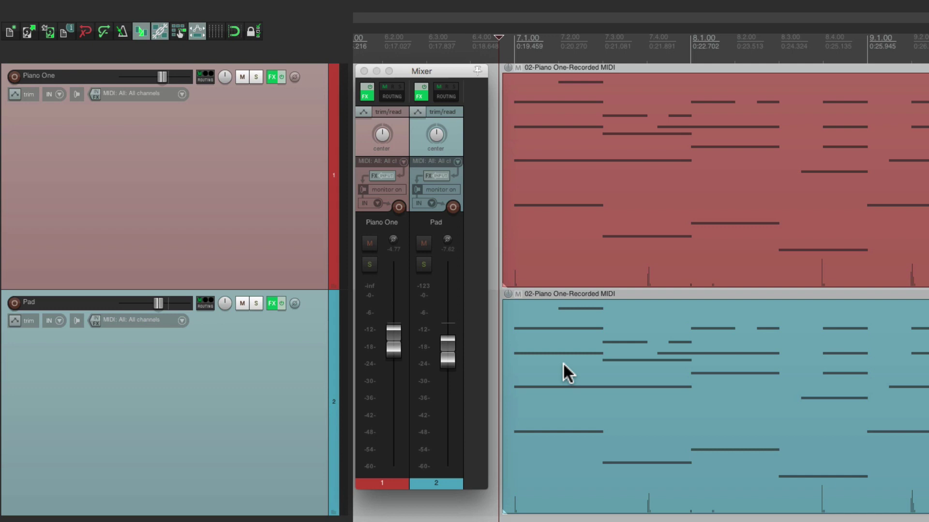
Mute Pad, then Piano One, to audition each track alone, then unmute both
{"action": "left_click", "coordinate": [423, 243]}
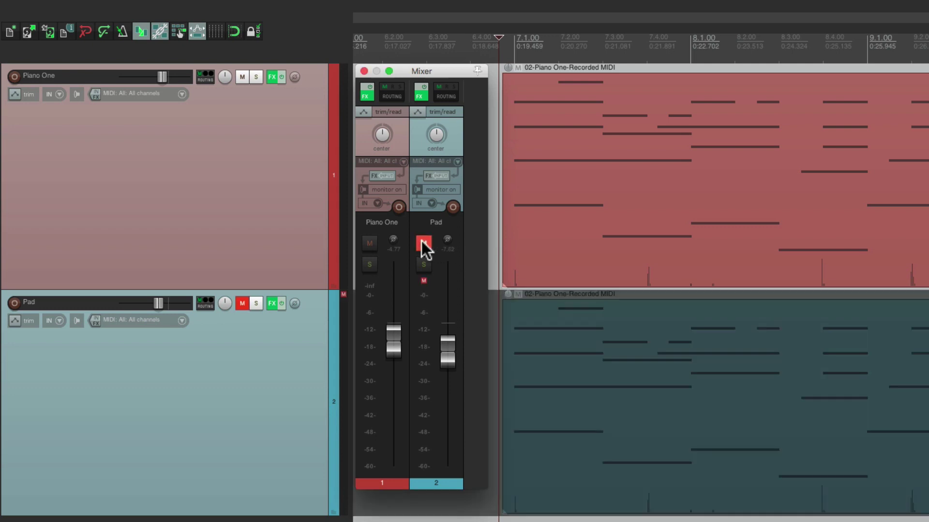
{"action": "key", "text": "space"}
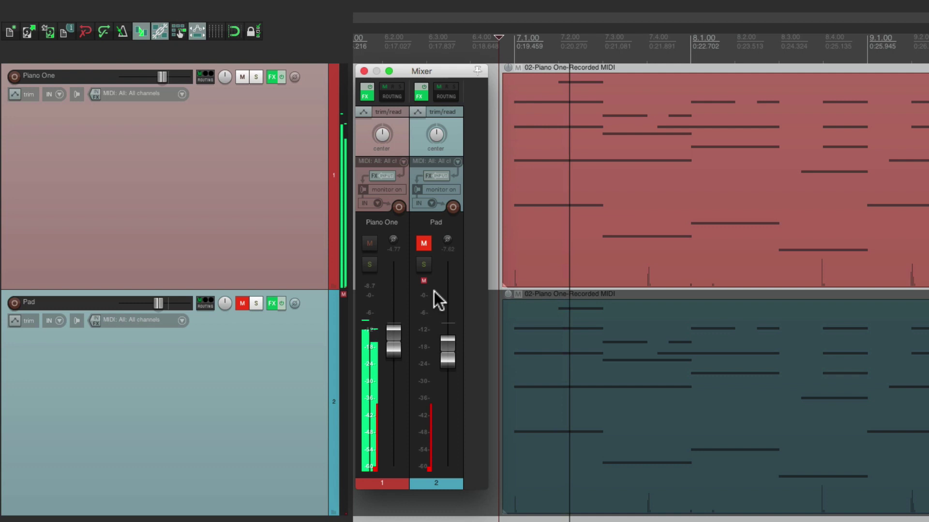
{"action": "key", "text": "space"}
{"action": "left_click", "coordinate": [424, 243]}
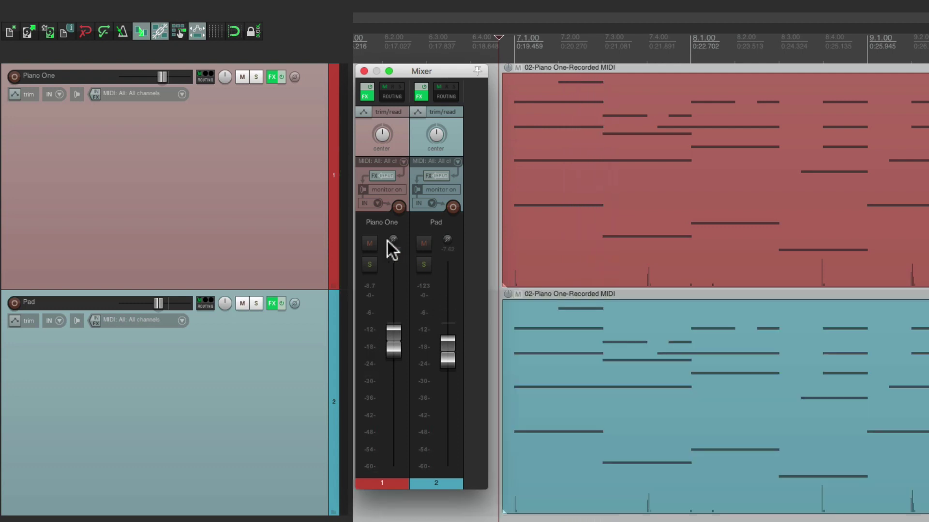
{"action": "left_click", "coordinate": [369, 243]}
{"action": "key", "text": "space"}
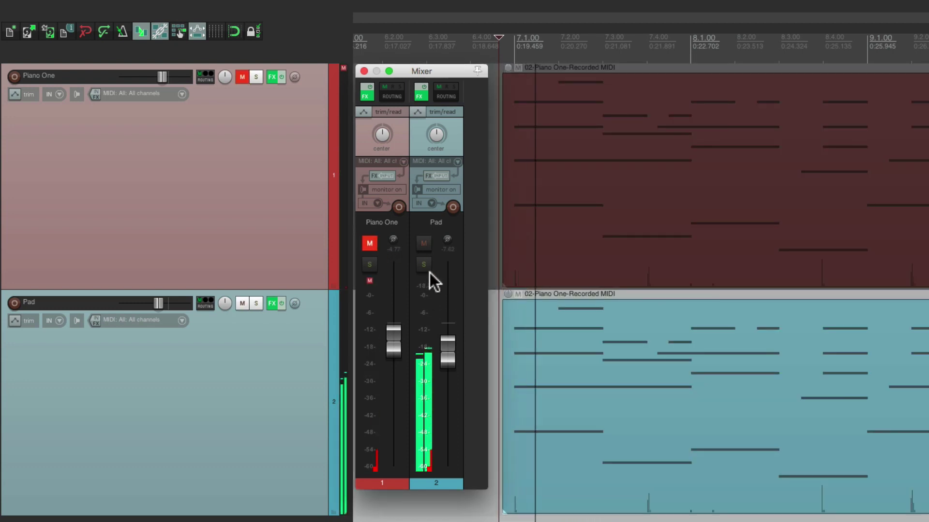
{"action": "key", "text": "space"}
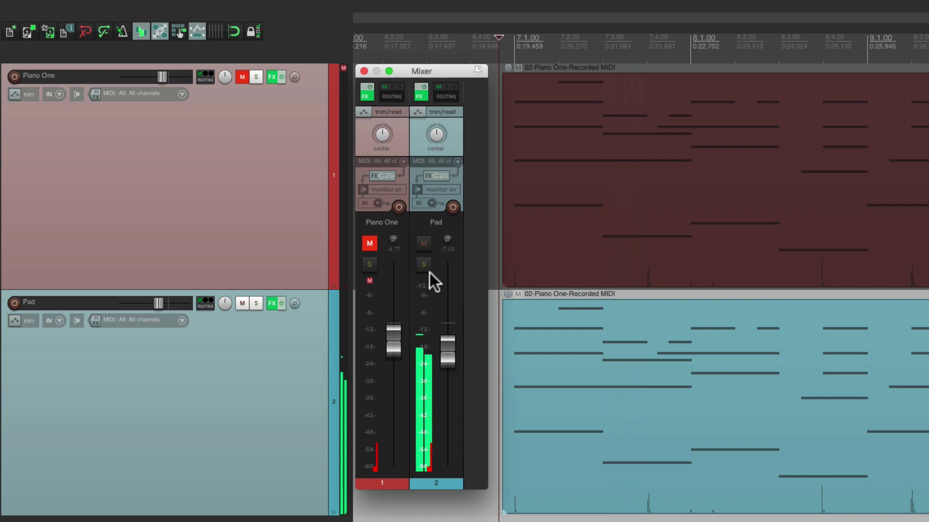
{"action": "left_click", "coordinate": [370, 244]}
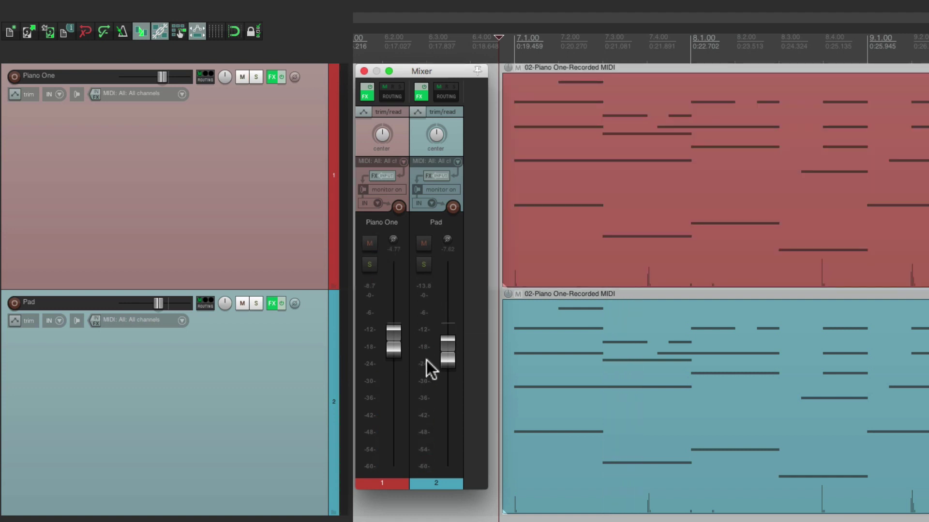
Play both tracks and balance Piano One at -4.82 dB against Pad at -6.93 dB
{"action": "key", "text": "space"}
{"action": "mouse_move", "coordinate": [395, 349]}
{"action": "left_mouse_down"}
{"action": "mouse_move", "coordinate": [450, 382]}
{"action": "mouse_move", "coordinate": [448, 434]}
{"action": "mouse_move", "coordinate": [447, 352]}
{"action": "mouse_move", "coordinate": [392, 353]}
{"action": "mouse_move", "coordinate": [394, 384]}
{"action": "mouse_move", "coordinate": [400, 353]}
{"action": "left_mouse_up"}
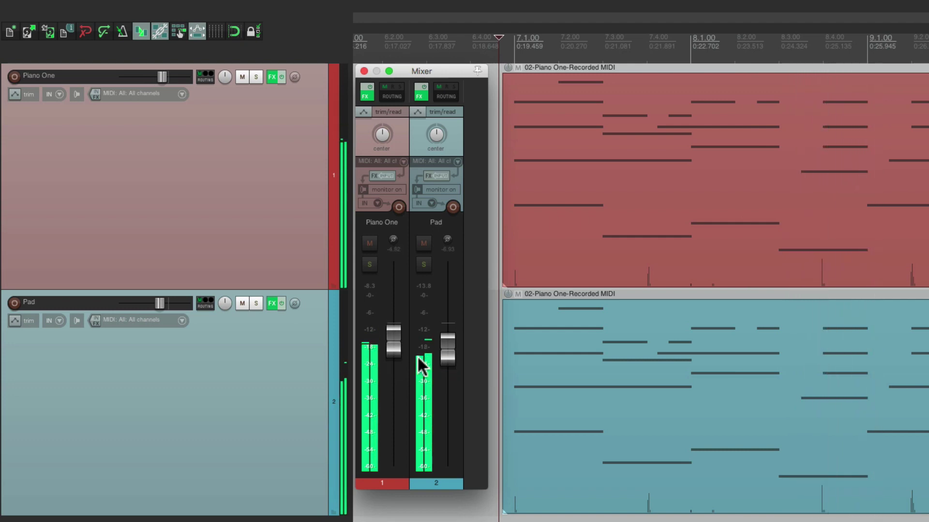
{"action": "key", "text": "space"}
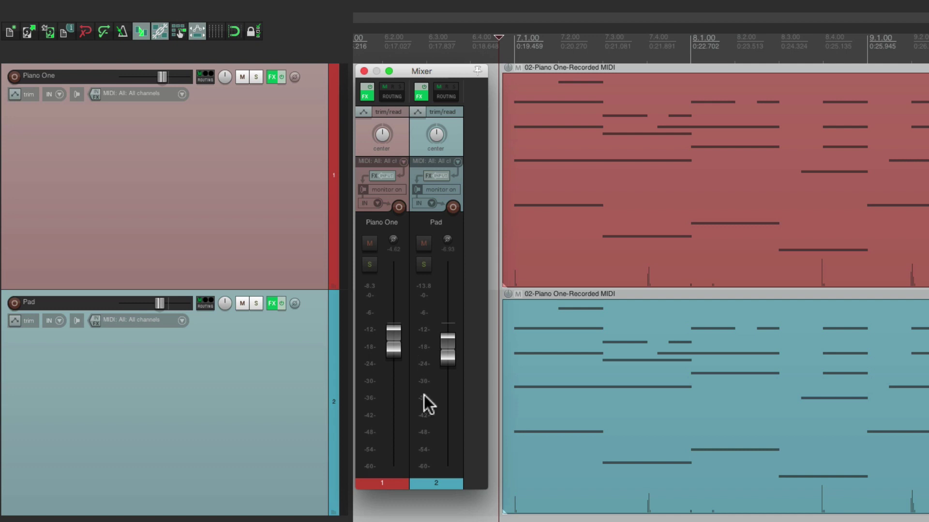
Select Piano One and open Track grouping parameters from the Track menu
{"action": "left_click", "coordinate": [399, 479]}
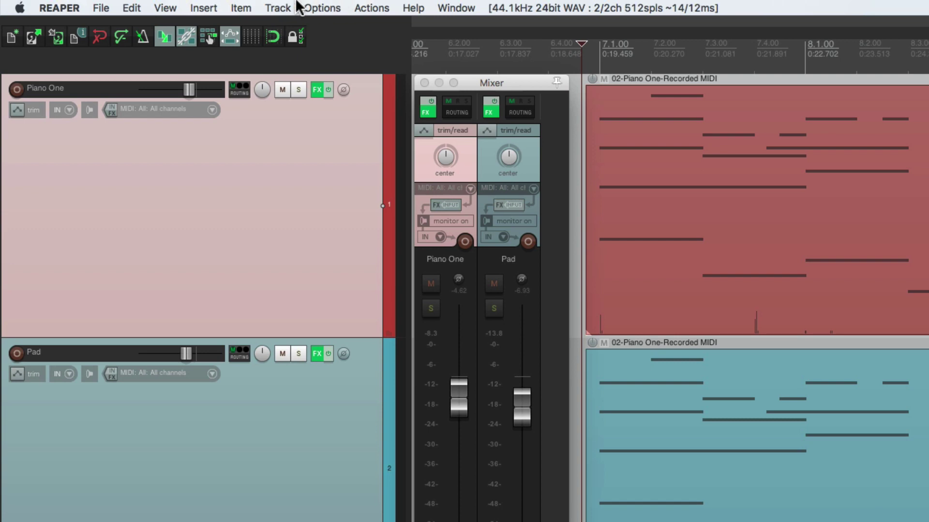
{"action": "left_click", "coordinate": [238, 7]}
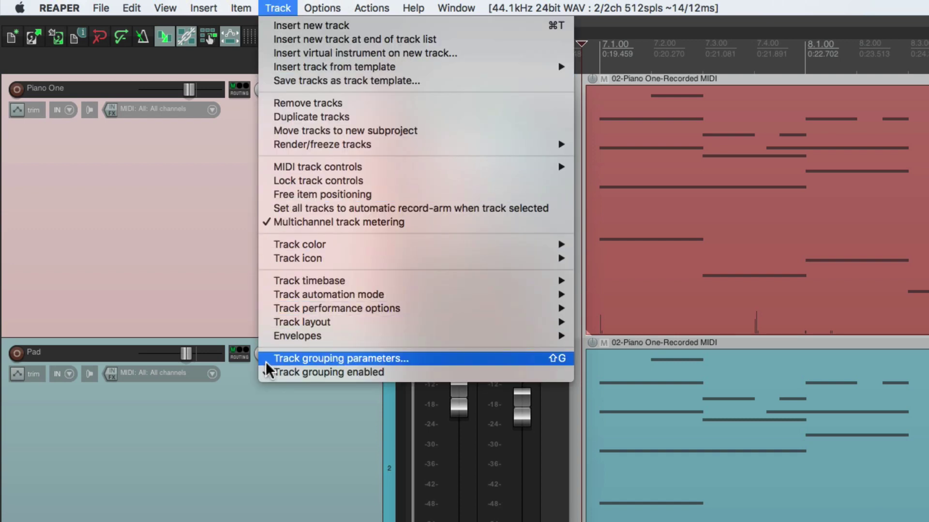
{"action": "left_click", "coordinate": [536, 356]}
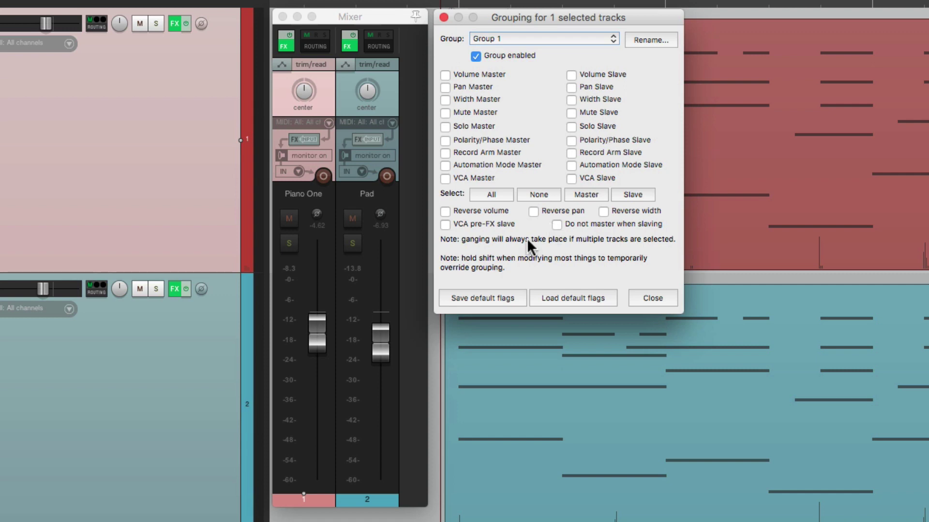
Set Piano One as Group 1 Volume Master and Pad as Volume Slave
{"action": "left_click", "coordinate": [331, 505]}
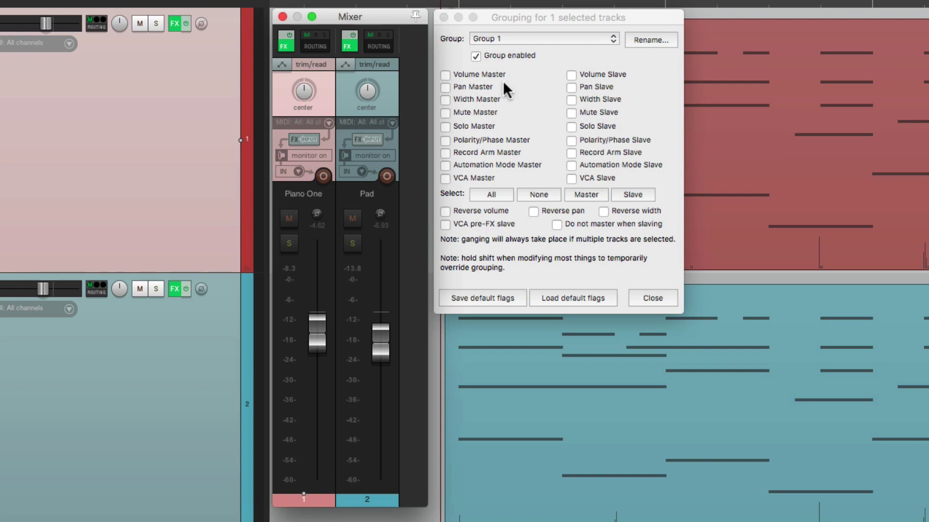
{"action": "left_click", "coordinate": [445, 74]}
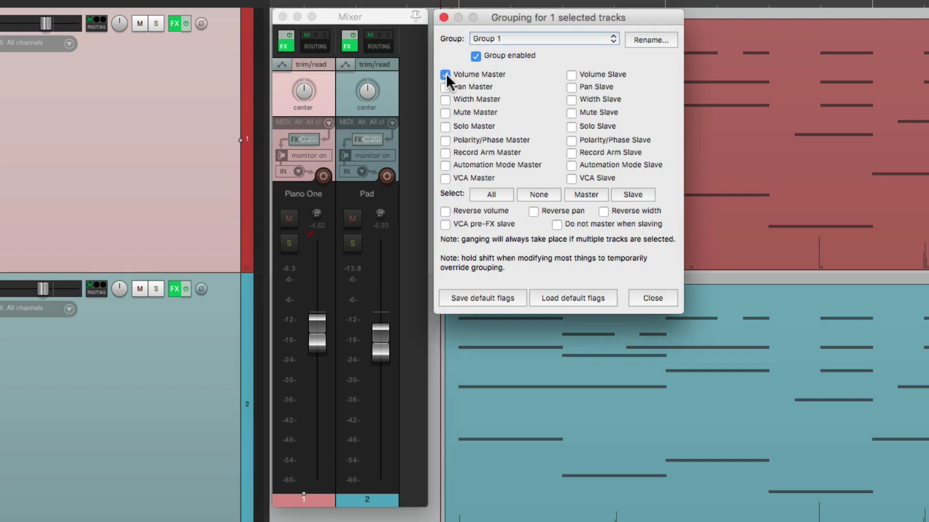
{"action": "left_click", "coordinate": [387, 499]}
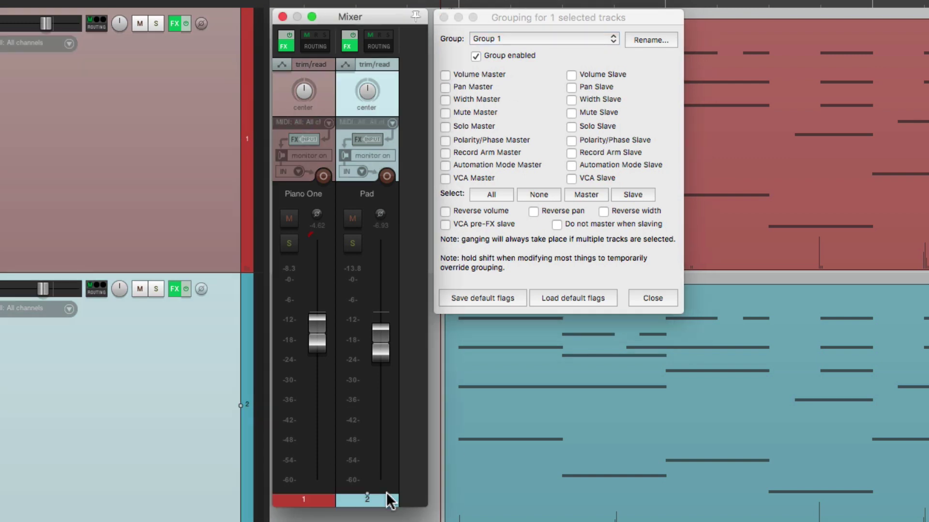
{"action": "left_click", "coordinate": [571, 72]}
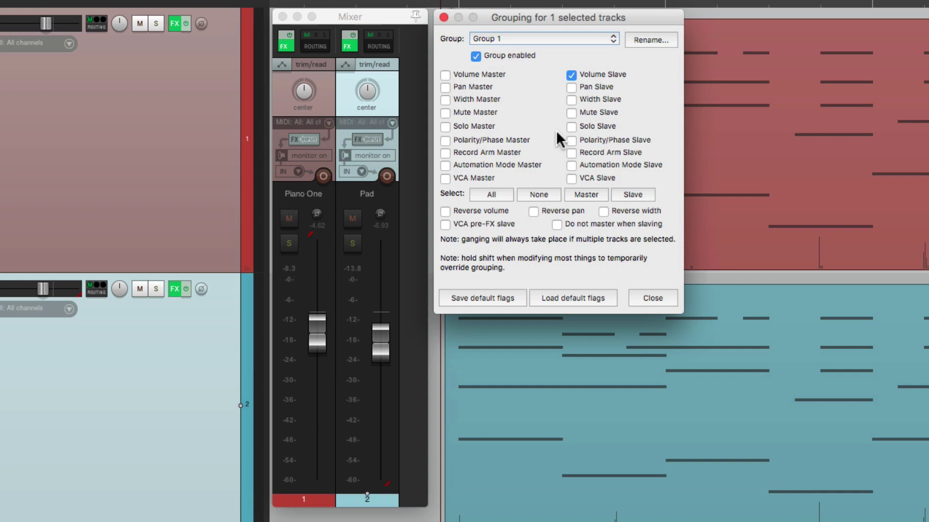
Check each track's group role and test the faders: Piano One -4.97 dB, Pad -5.58 dB
{"action": "left_click", "coordinate": [310, 499]}
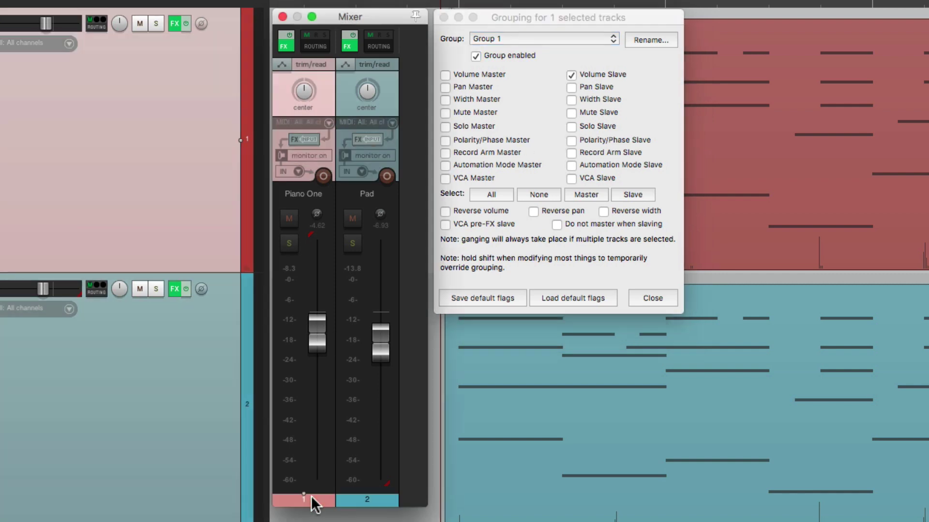
{"action": "left_click", "coordinate": [507, 75]}
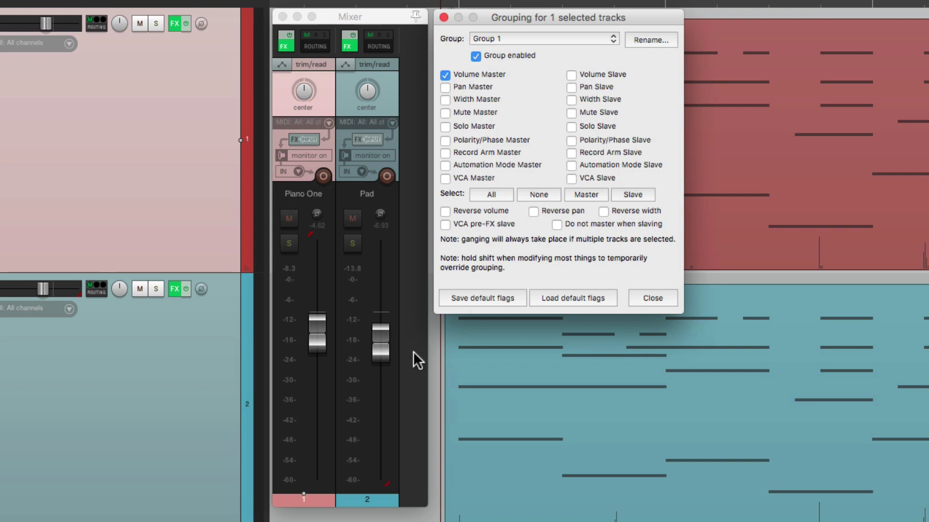
{"action": "left_click", "coordinate": [370, 490]}
{"action": "left_click", "coordinate": [542, 145]}
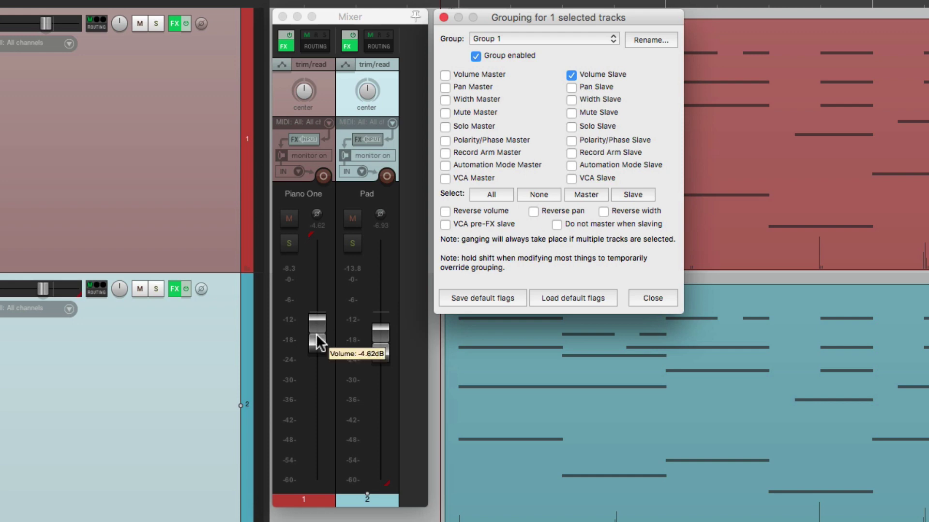
{"action": "mouse_move", "coordinate": [318, 342]}
{"action": "left_mouse_down"}
{"action": "mouse_move", "coordinate": [315, 369]}
{"action": "mouse_move", "coordinate": [321, 332]}
{"action": "left_mouse_up"}
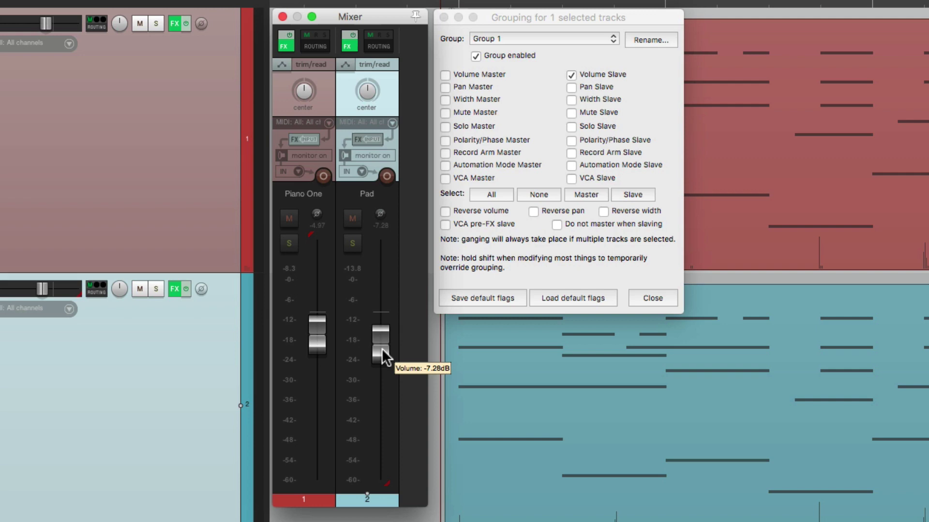
{"action": "mouse_move", "coordinate": [382, 349]}
{"action": "left_mouse_down"}
{"action": "mouse_move", "coordinate": [382, 402]}
{"action": "mouse_move", "coordinate": [386, 342]}
{"action": "left_mouse_up"}
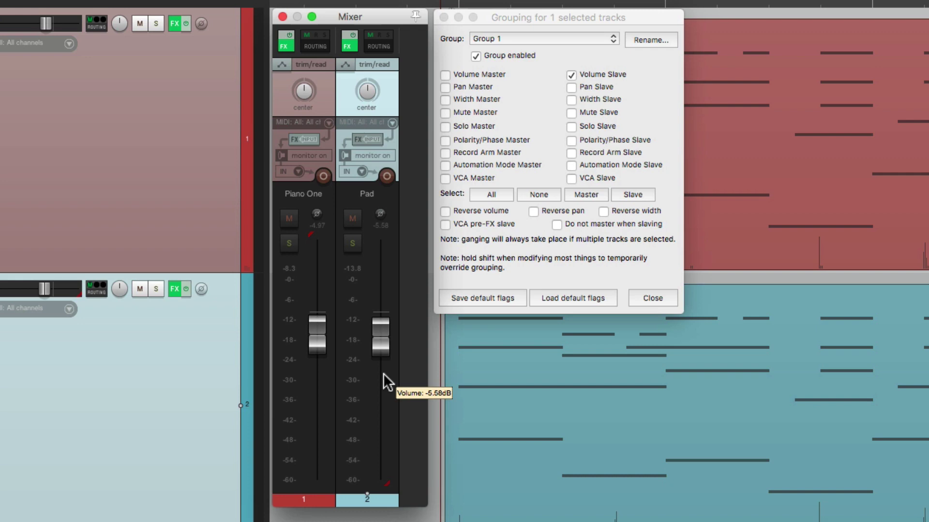
Tick Reverse volume for Group 1 and test it on the Piano One and Pad faders
{"action": "left_click", "coordinate": [552, 53]}
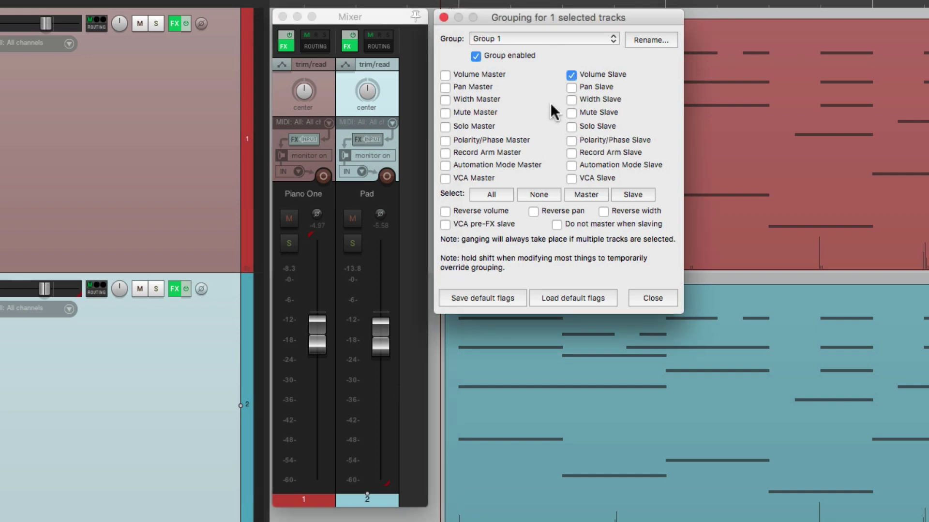
{"action": "left_click", "coordinate": [445, 211]}
{"action": "left_click_drag", "start_coordinate": [317, 345], "coordinate": [319, 349]}
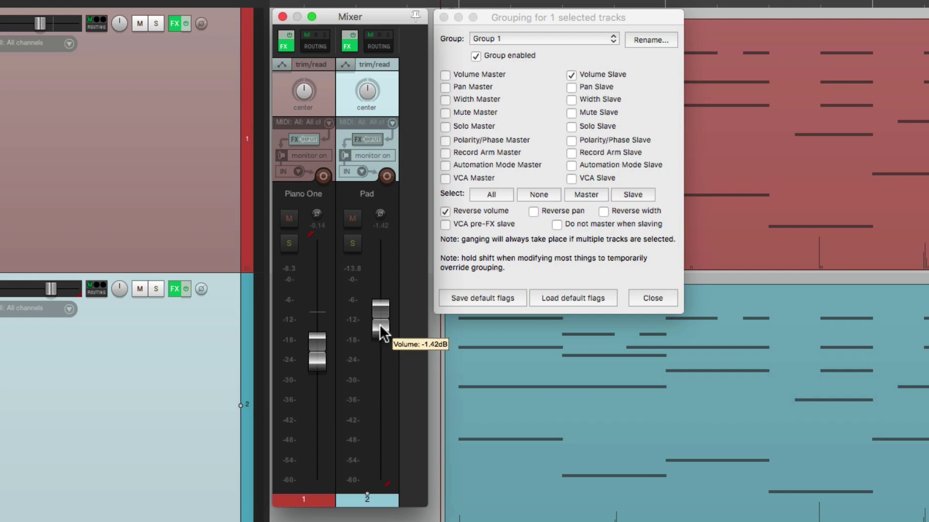
{"action": "mouse_move", "coordinate": [381, 324]}
{"action": "left_mouse_down"}
{"action": "mouse_move", "coordinate": [385, 373]}
{"action": "mouse_move", "coordinate": [382, 330]}
{"action": "left_mouse_up"}
Play and ride Piano One, ending at -3.09 dB with Pad pushed to -8.14 dB
{"action": "mouse_move", "coordinate": [319, 357]}
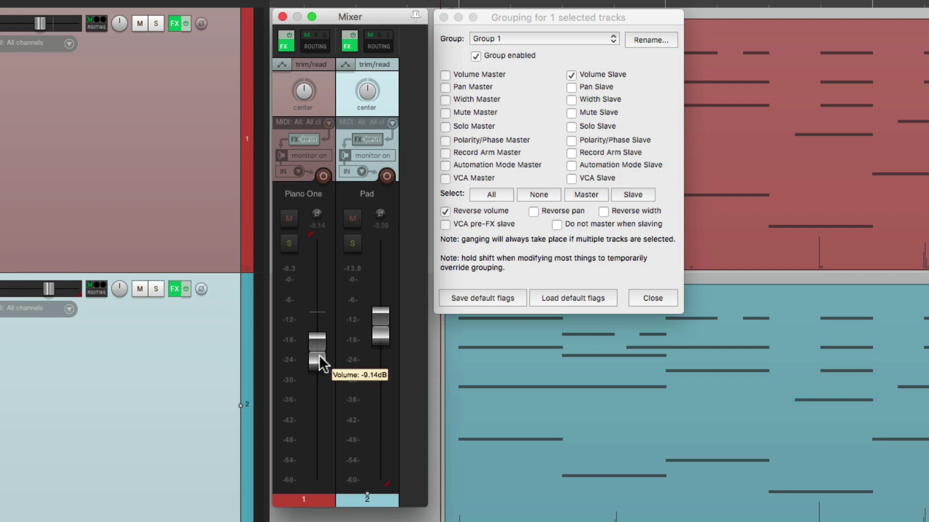
{"action": "left_click_drag", "start_coordinate": [317, 357], "coordinate": [320, 328]}
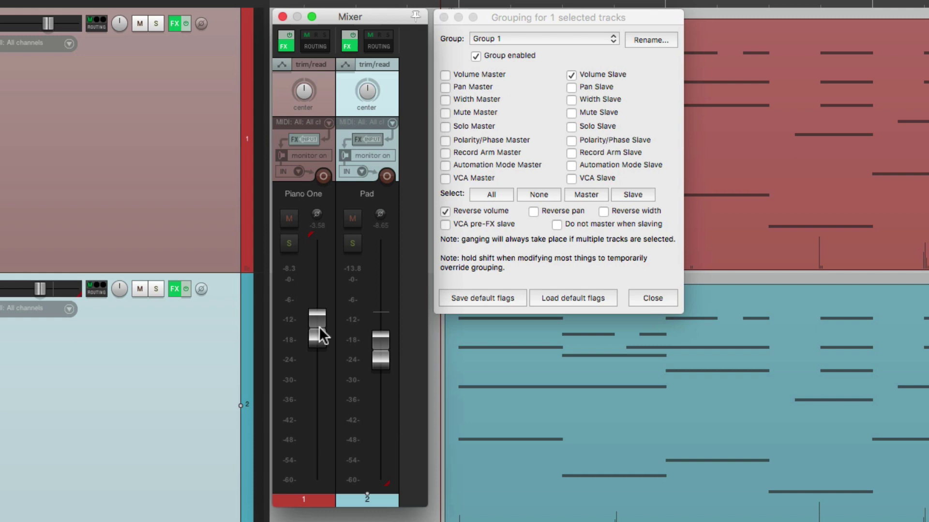
{"action": "key", "text": "space"}
{"action": "mouse_move", "coordinate": [319, 327]}
{"action": "left_mouse_down"}
{"action": "mouse_move", "coordinate": [320, 364]}
{"action": "mouse_move", "coordinate": [323, 335]}
{"action": "left_mouse_up"}
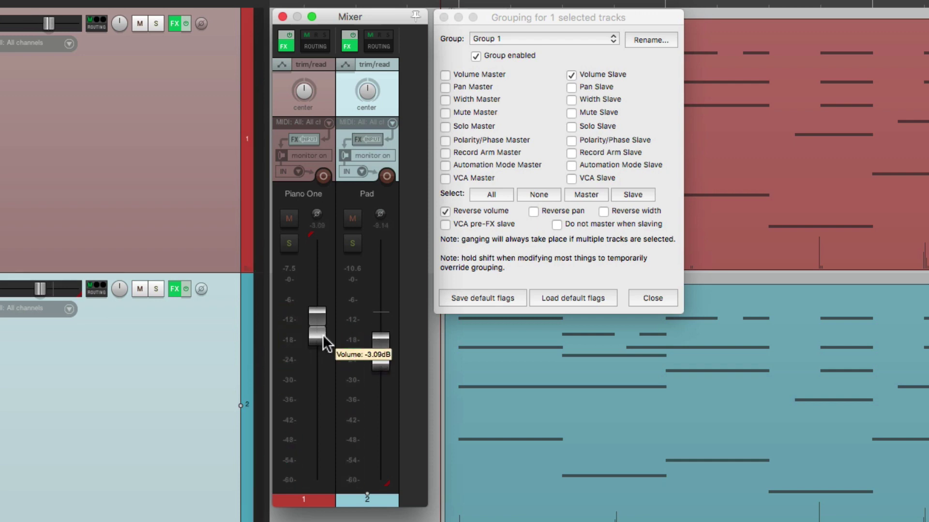
Lower Piano One alone with Shift to bypass grouping, then play with Pad following inversely
{"action": "key", "text": "shift"}
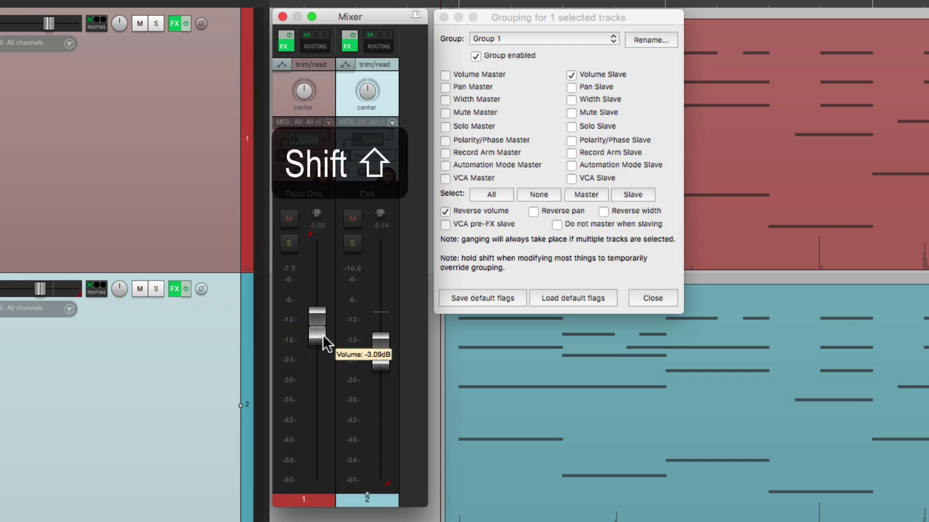
{"action": "mouse_move", "coordinate": [312, 329]}
{"action": "left_mouse_down"}
{"action": "mouse_move", "coordinate": [321, 367]}
{"action": "mouse_move", "coordinate": [321, 330]}
{"action": "left_mouse_up"}
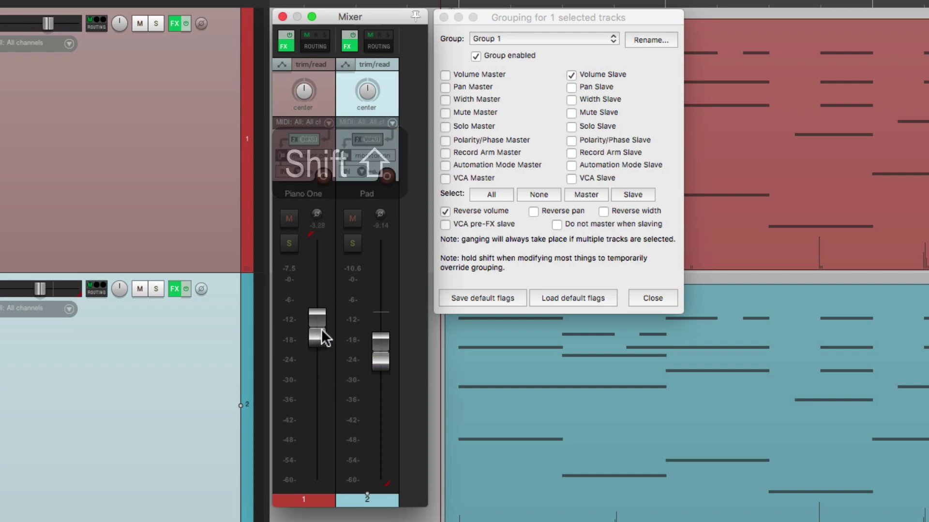
{"action": "key", "text": "space"}
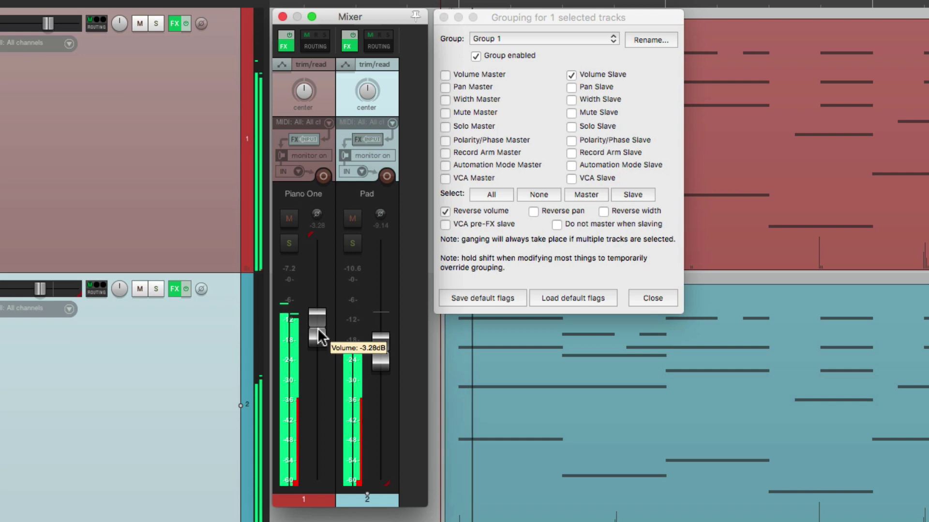
{"action": "mouse_move", "coordinate": [319, 336]}
{"action": "left_mouse_down"}
{"action": "mouse_move", "coordinate": [321, 365]}
{"action": "mouse_move", "coordinate": [321, 327]}
{"action": "mouse_move", "coordinate": [317, 337]}
{"action": "mouse_move", "coordinate": [319, 361]}
{"action": "mouse_move", "coordinate": [327, 334]}
{"action": "left_mouse_up"}
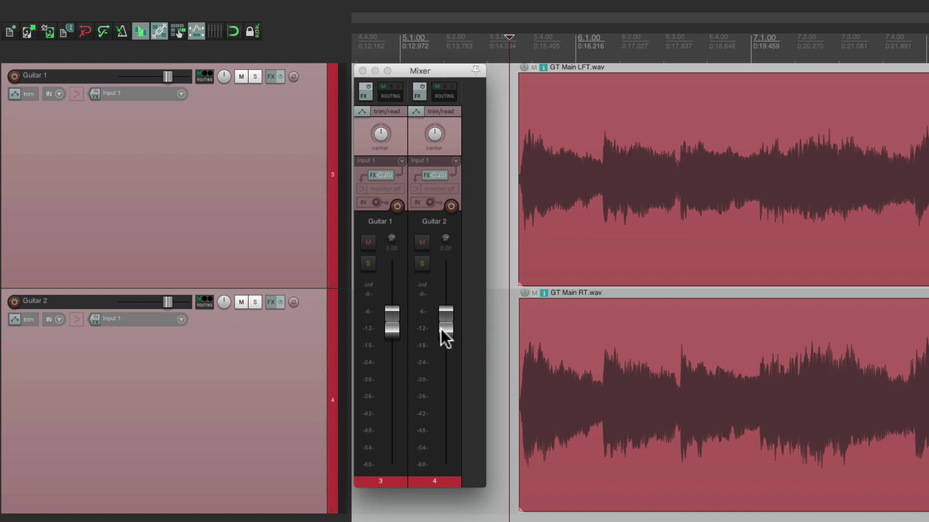
Balance Guitar 1 and Guitar 2 during playback, ending near -4.6 dB and -7.6 dB
{"action": "left_click_drag", "start_coordinate": [441, 331], "coordinate": [447, 415]}
{"action": "key", "text": "space"}
{"action": "left_click_drag", "start_coordinate": [394, 320], "coordinate": [391, 325]}
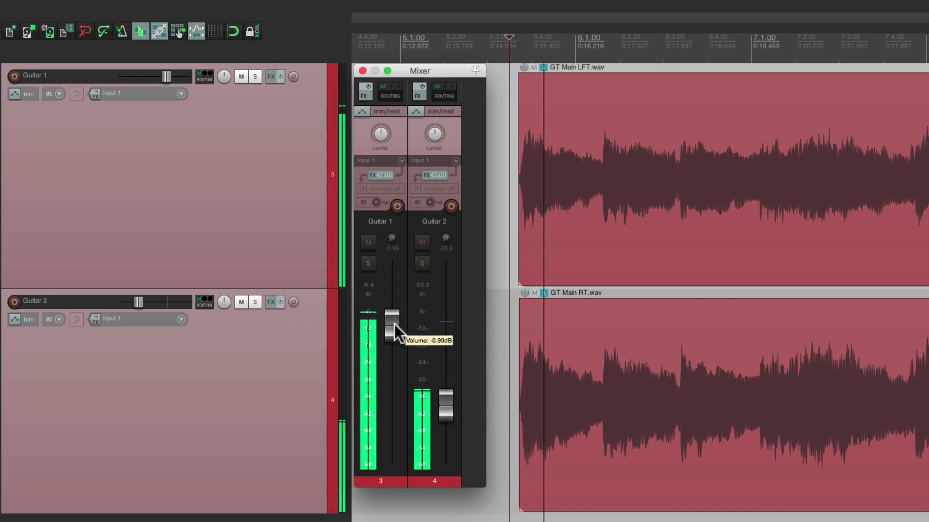
{"action": "left_click_drag", "start_coordinate": [440, 391], "coordinate": [445, 352]}
{"action": "key", "text": "space"}
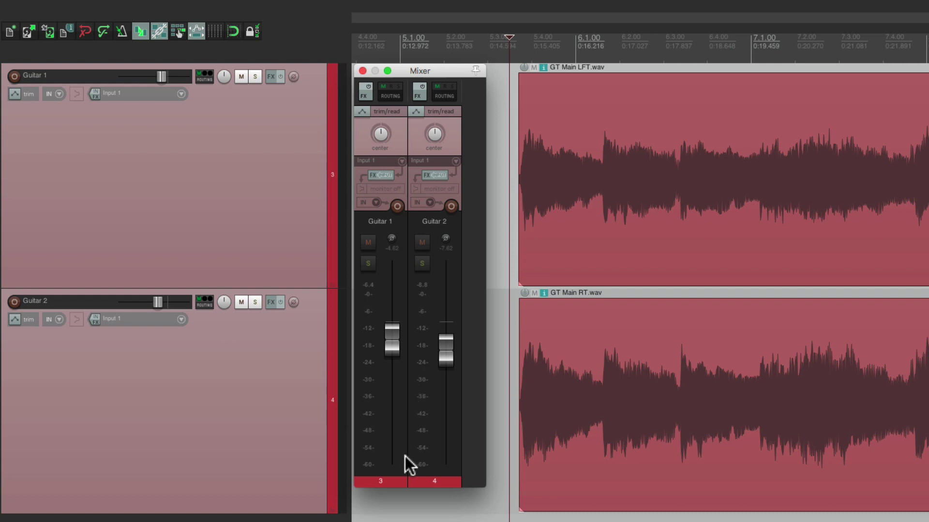
Make Guitar 1 the Group 1 volume master and Guitar 2 a reverse-volume slave, then close the dialog
{"action": "left_click", "coordinate": [390, 479]}
{"action": "key", "text": "shift+g"}
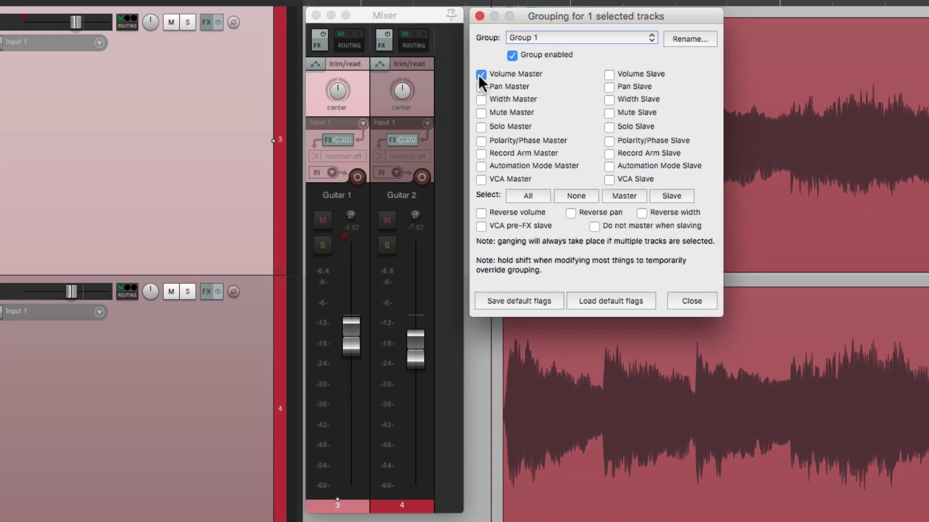
{"action": "left_click", "coordinate": [409, 504]}
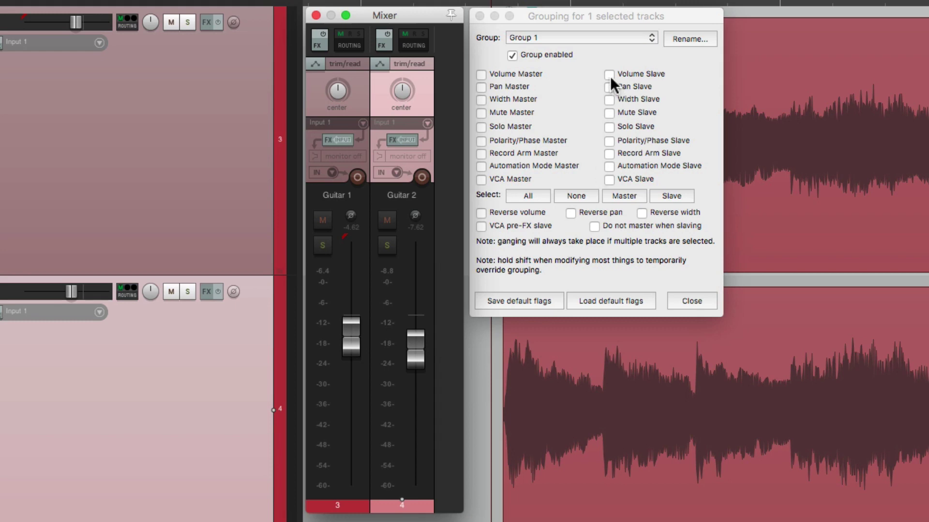
{"action": "left_click", "coordinate": [481, 213]}
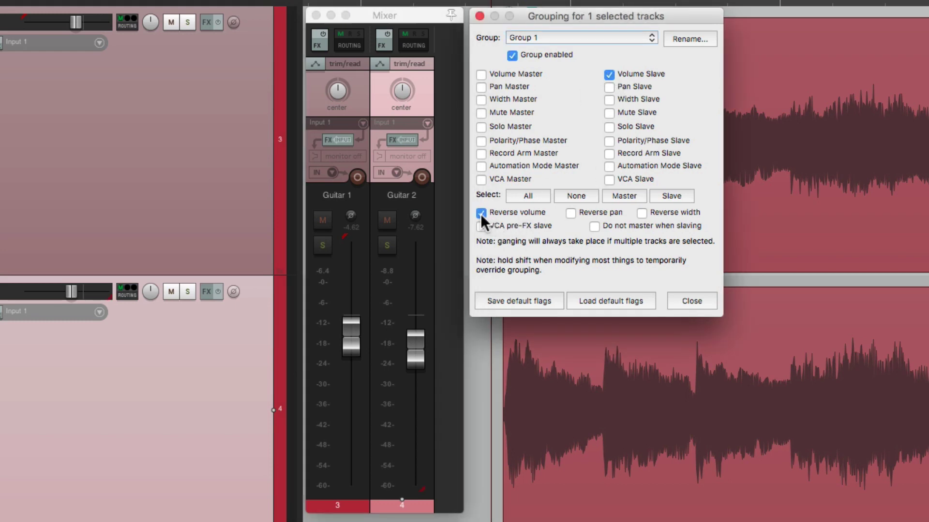
{"action": "left_click", "coordinate": [480, 16]}
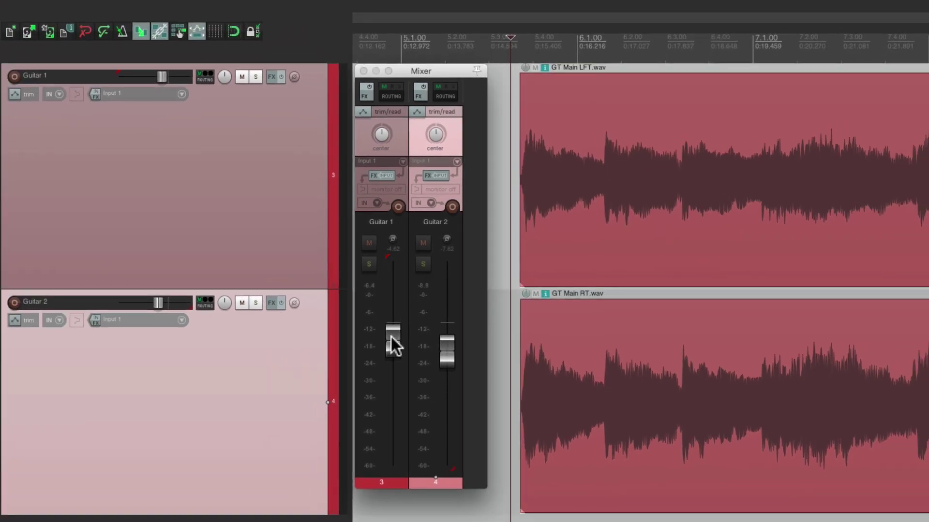
Ride Guitar 1 during playback down to -9.53 dB, with Guitar 2 moving inversely
{"action": "mouse_move", "coordinate": [391, 337]}
{"action": "left_mouse_down"}
{"action": "mouse_move", "coordinate": [394, 370]}
{"action": "mouse_move", "coordinate": [394, 340]}
{"action": "left_mouse_up"}
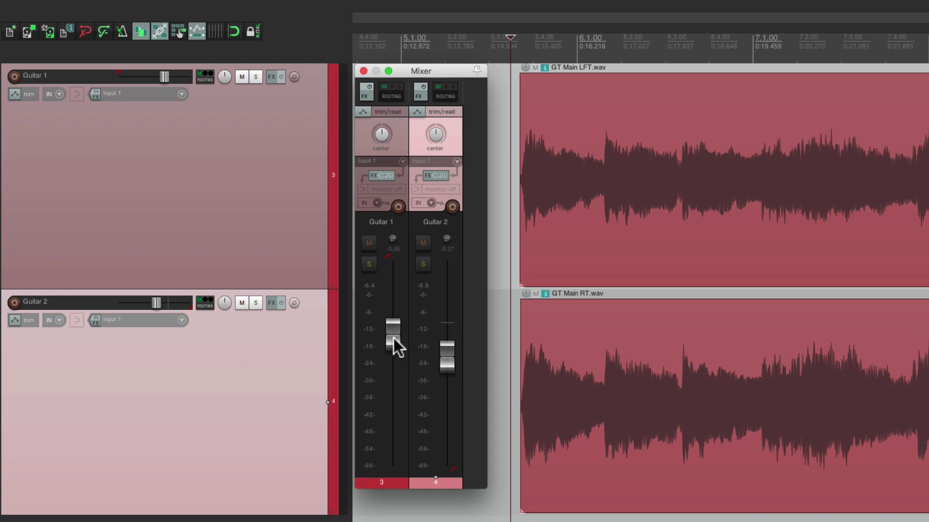
{"action": "key", "text": "space"}
{"action": "mouse_move", "coordinate": [395, 345]}
{"action": "left_mouse_down"}
{"action": "mouse_move", "coordinate": [396, 369]}
{"action": "mouse_move", "coordinate": [390, 336]}
{"action": "left_mouse_up"}
{"action": "key", "text": "space"}
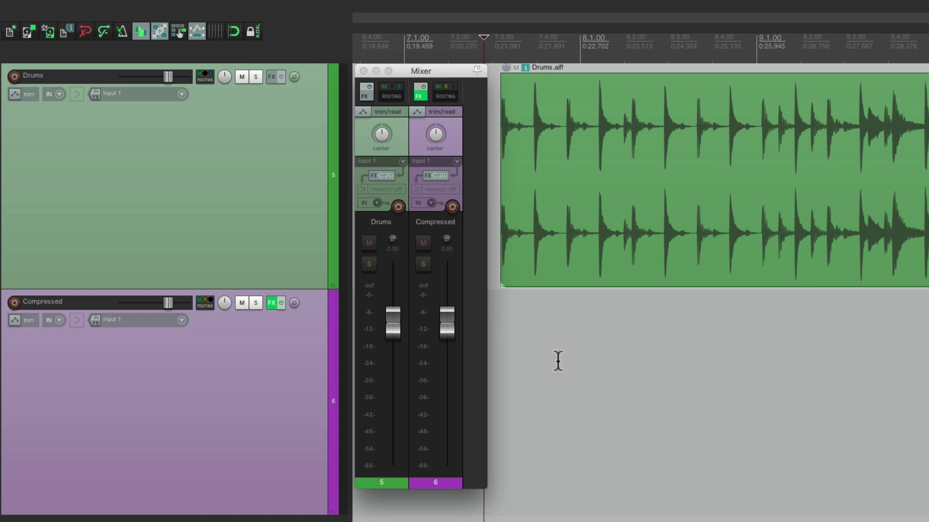
Play Drums alone, then Compressed alone, by pulling the other to -inf, then reset both to 0 dB
{"action": "left_click_drag", "start_coordinate": [445, 323], "coordinate": [449, 463]}
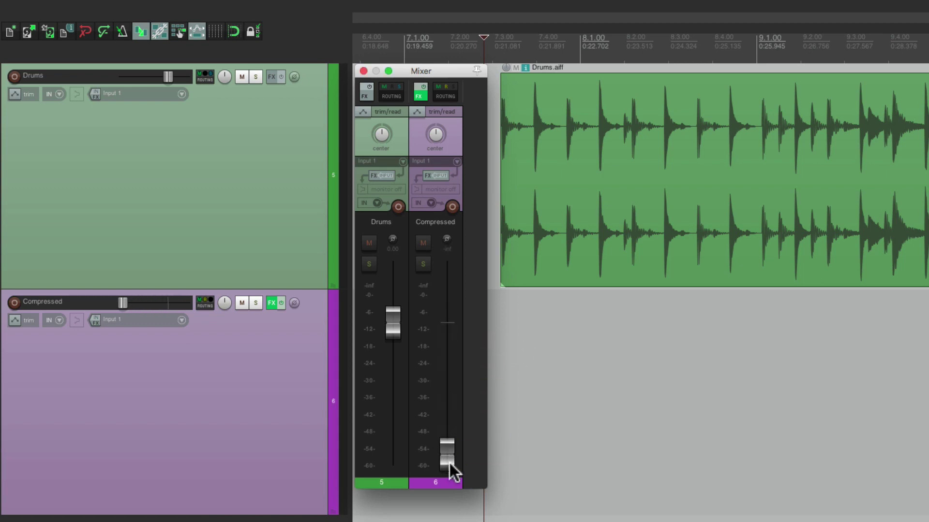
{"action": "key", "text": "space"}
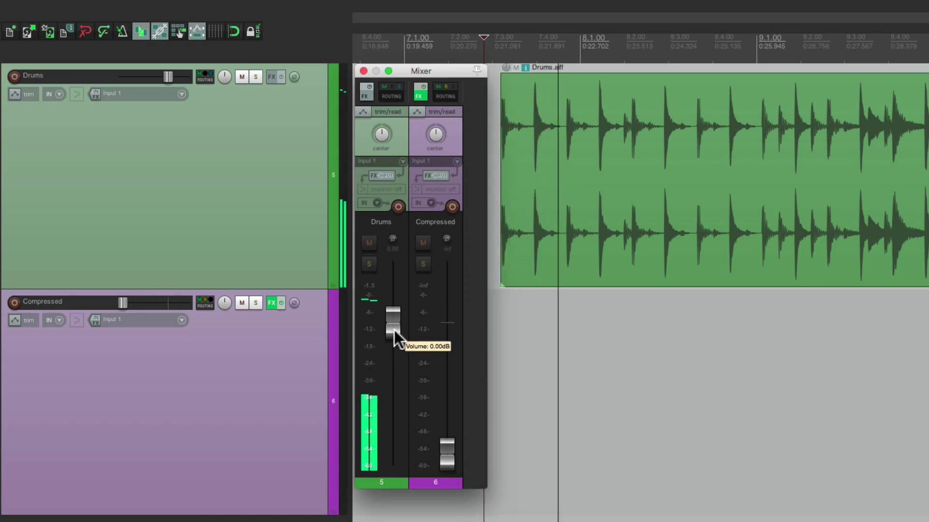
{"action": "key", "text": "space"}
{"action": "left_click_drag", "start_coordinate": [391, 324], "coordinate": [439, 476]}
{"action": "double_click", "coordinate": [449, 460]}
{"action": "key", "text": "space"}
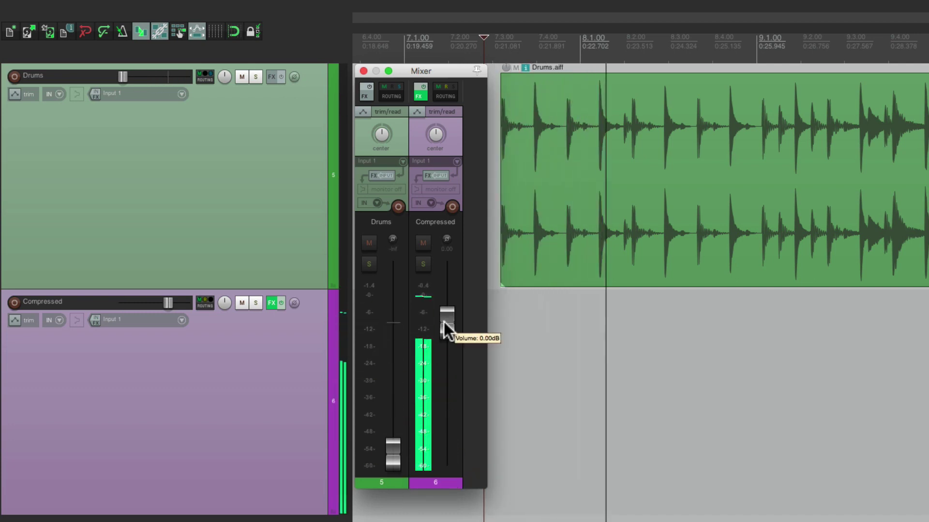
{"action": "key", "text": "space"}
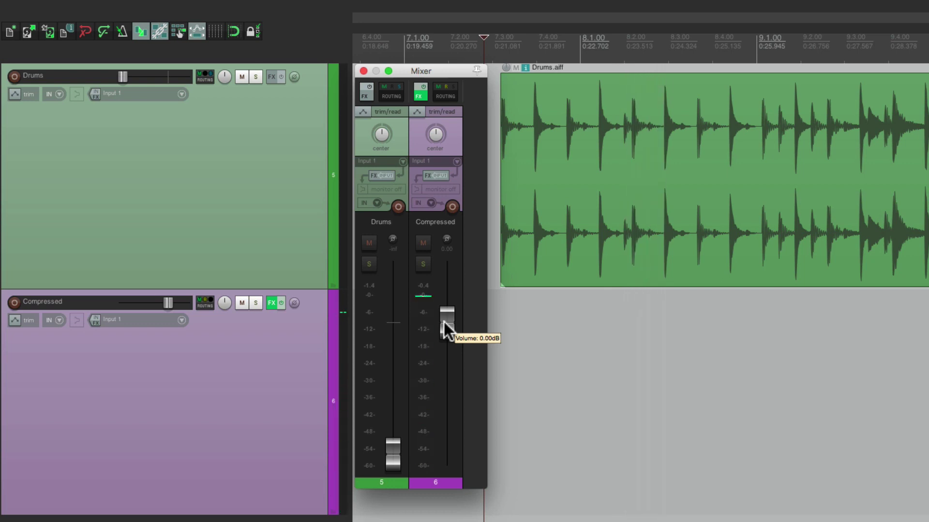
{"action": "double_click", "coordinate": [393, 451]}
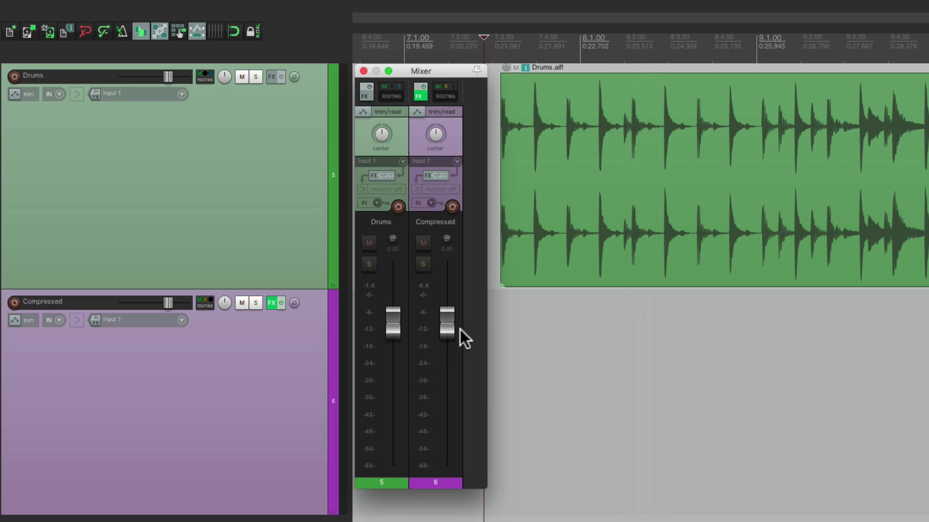
Blend the drums during playback to Drums -1.13 dB and Compressed -8.15 dB
{"action": "left_click_drag", "start_coordinate": [449, 318], "coordinate": [451, 343]}
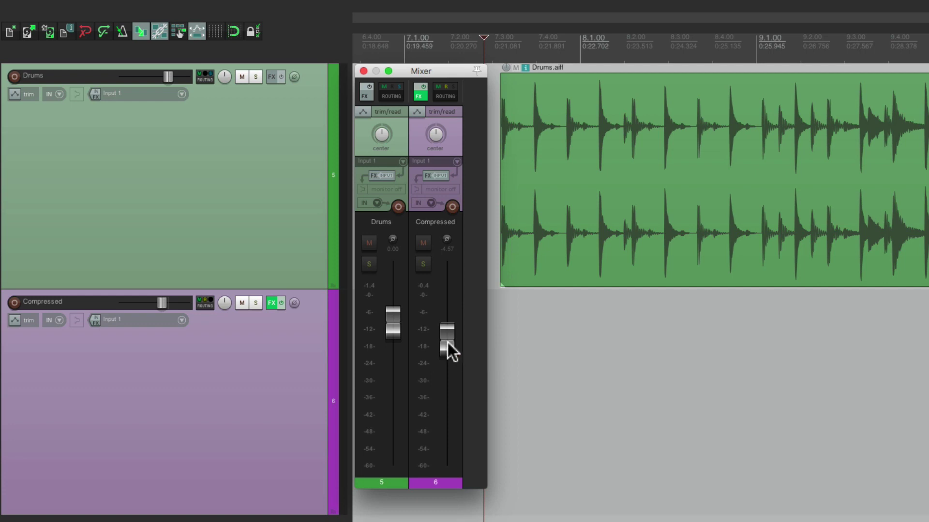
{"action": "key", "text": "space"}
{"action": "mouse_move", "coordinate": [448, 345]}
{"action": "left_mouse_down"}
{"action": "mouse_move", "coordinate": [445, 389]}
{"action": "mouse_move", "coordinate": [444, 342]}
{"action": "left_mouse_up"}
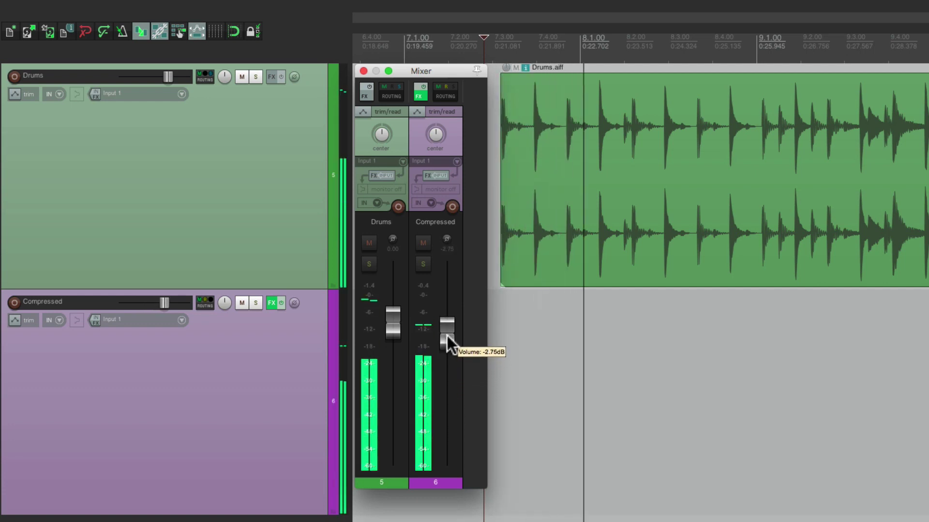
{"action": "mouse_move", "coordinate": [390, 331]}
{"action": "left_mouse_down"}
{"action": "mouse_move", "coordinate": [390, 356]}
{"action": "mouse_move", "coordinate": [390, 336]}
{"action": "left_mouse_up"}
{"action": "left_click_drag", "start_coordinate": [448, 340], "coordinate": [445, 363]}
{"action": "key", "text": "space"}
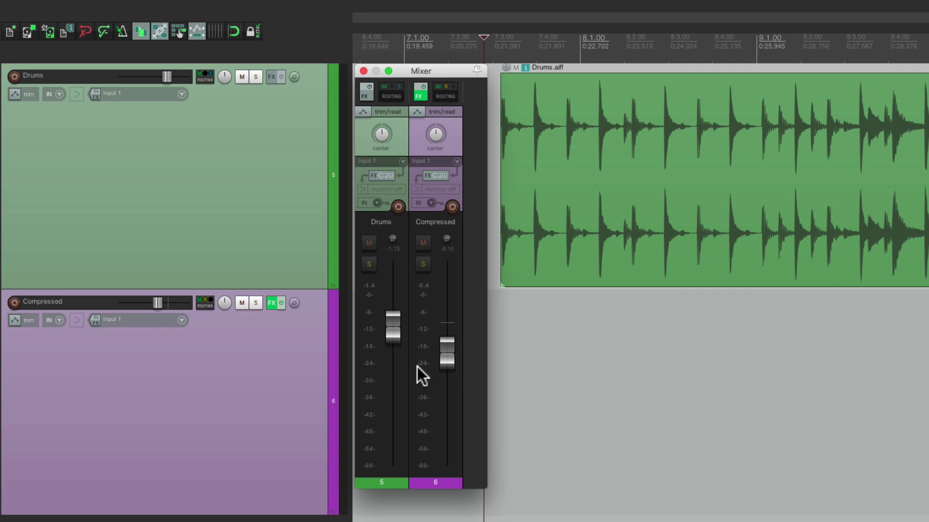
{"action": "left_click", "coordinate": [387, 483]}
Make Drums the Group 1 volume master and Compressed a volume slave
{"action": "key", "text": "shift+g"}
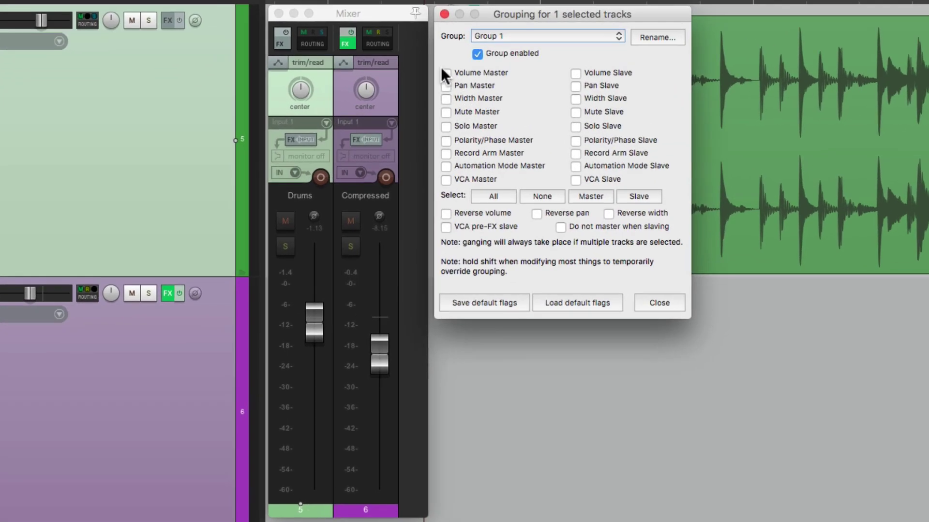
{"action": "left_click", "coordinate": [443, 71]}
{"action": "left_click", "coordinate": [366, 510]}
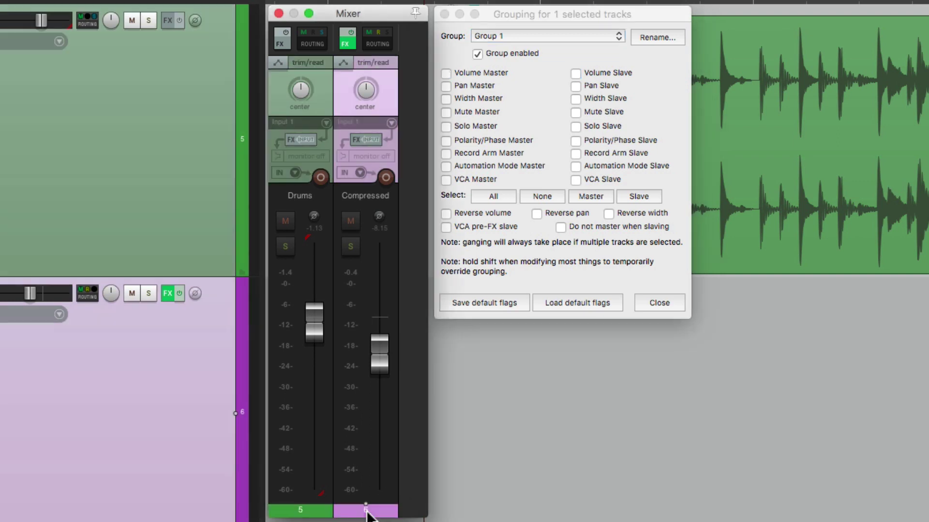
{"action": "left_click", "coordinate": [446, 72]}
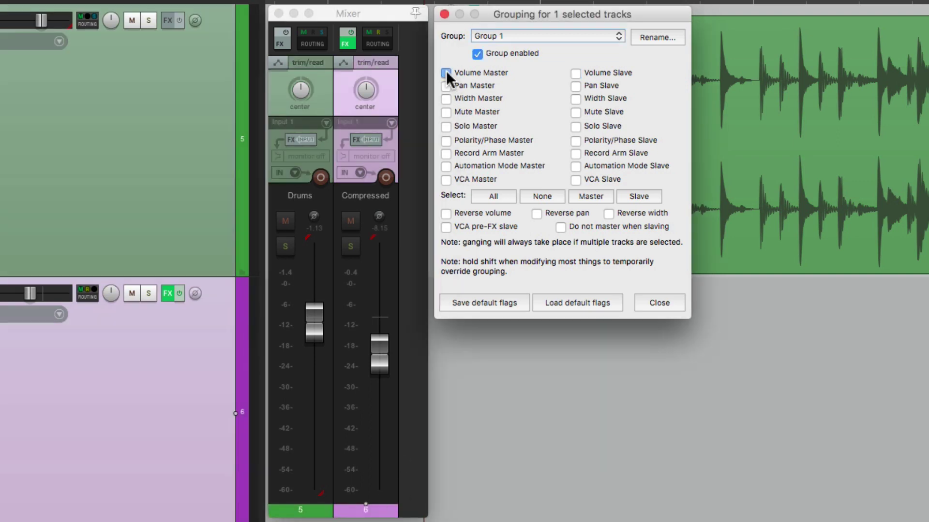
{"action": "left_click", "coordinate": [576, 73]}
Tick Reverse volume so lowering Drums raises Compressed: Drums +0.22 dB, Compressed -8.86 dB
{"action": "left_click_drag", "start_coordinate": [319, 332], "coordinate": [322, 325]}
{"action": "left_click_drag", "start_coordinate": [381, 334], "coordinate": [386, 364]}
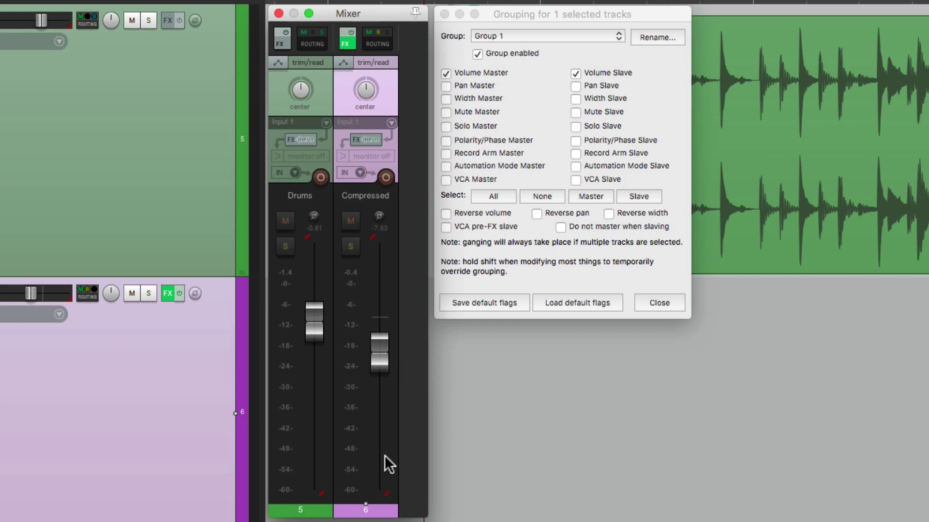
{"action": "left_click", "coordinate": [446, 213]}
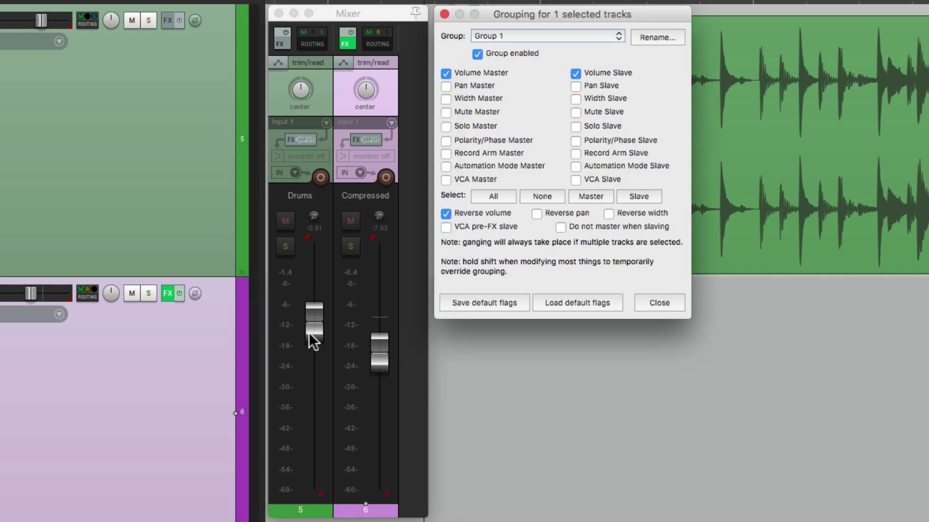
{"action": "mouse_move", "coordinate": [309, 332]}
{"action": "left_mouse_down"}
{"action": "mouse_move", "coordinate": [309, 363]}
{"action": "mouse_move", "coordinate": [308, 326]}
{"action": "left_mouse_up"}
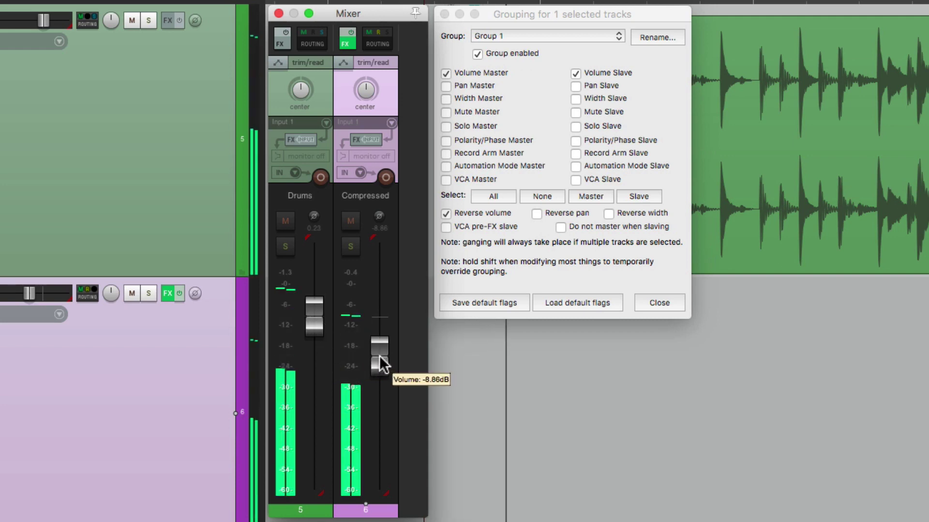
Test the inverse link, then set Compressed to -14.9 dB and Drums near -0.06 dB independently
{"action": "mouse_move", "coordinate": [380, 363]}
{"action": "left_mouse_down"}
{"action": "mouse_move", "coordinate": [377, 328]}
{"action": "mouse_move", "coordinate": [373, 367]}
{"action": "left_mouse_up"}
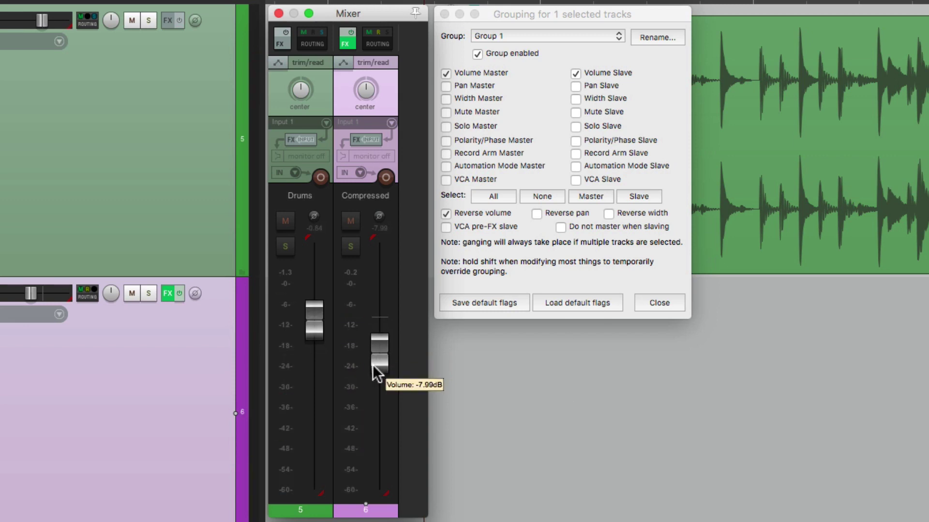
{"action": "key", "text": "shift"}
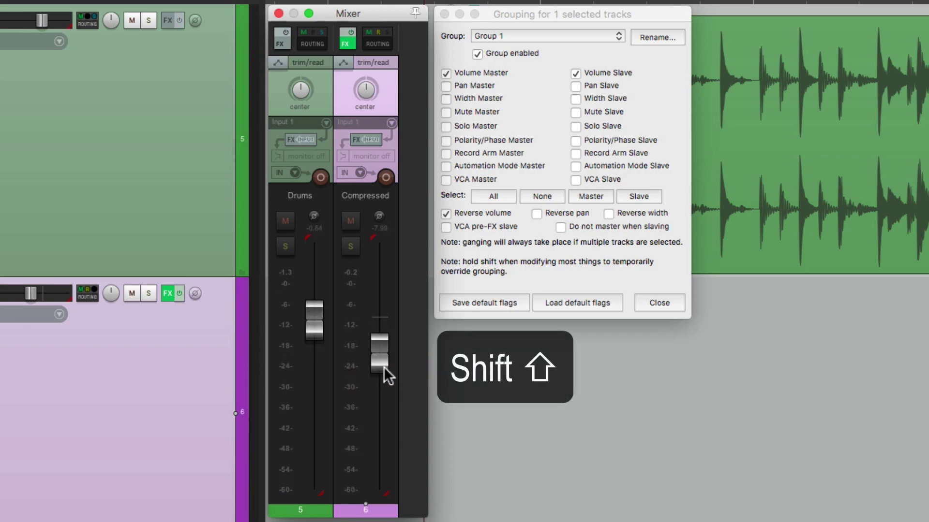
{"action": "mouse_move", "coordinate": [382, 367]}
{"action": "left_mouse_down"}
{"action": "mouse_move", "coordinate": [382, 391]}
{"action": "mouse_move", "coordinate": [367, 361]}
{"action": "left_mouse_up"}
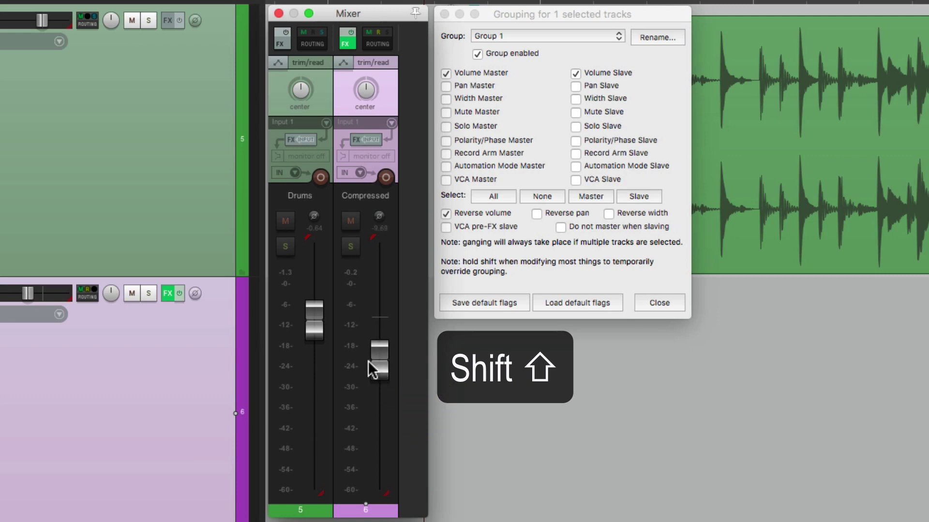
{"action": "mouse_move", "coordinate": [316, 324]}
{"action": "left_mouse_down"}
{"action": "mouse_move", "coordinate": [317, 353]}
{"action": "mouse_move", "coordinate": [321, 318]}
{"action": "left_mouse_up"}
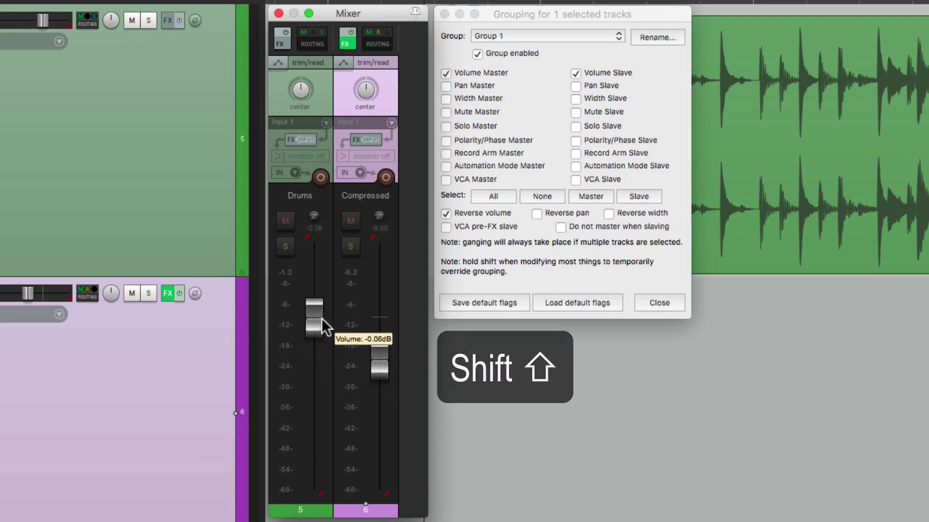
Play the mix and raise Compressed so the grouped Drums level drops in reverse
{"action": "mouse_move", "coordinate": [382, 360]}
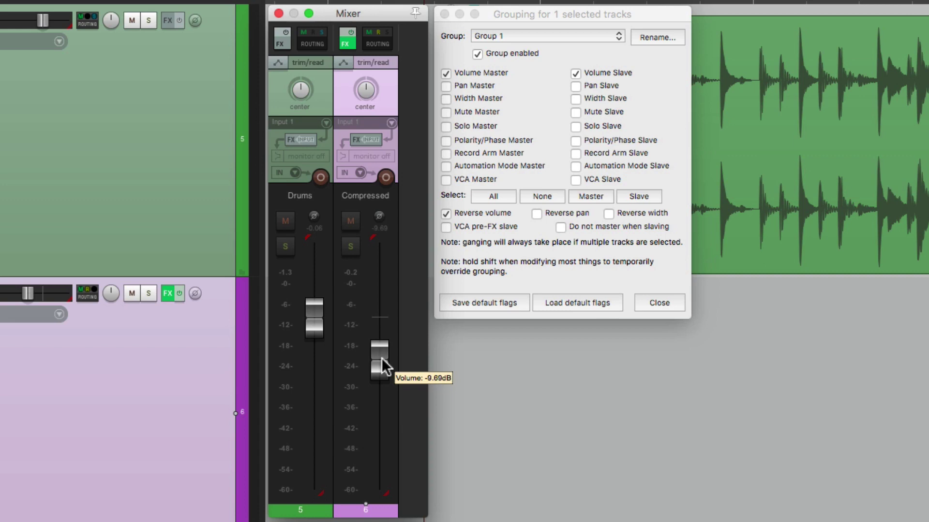
{"action": "key", "text": "space"}
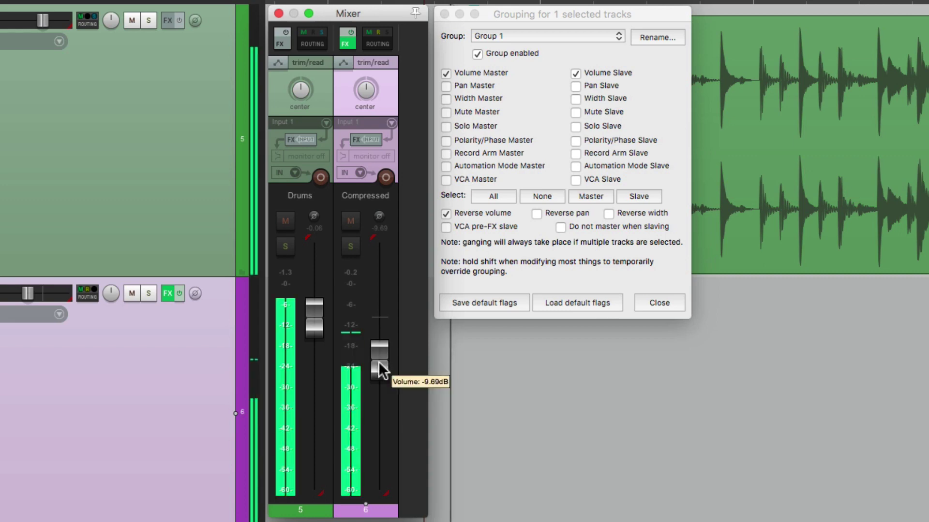
{"action": "left_click_drag", "start_coordinate": [382, 358], "coordinate": [380, 317]}
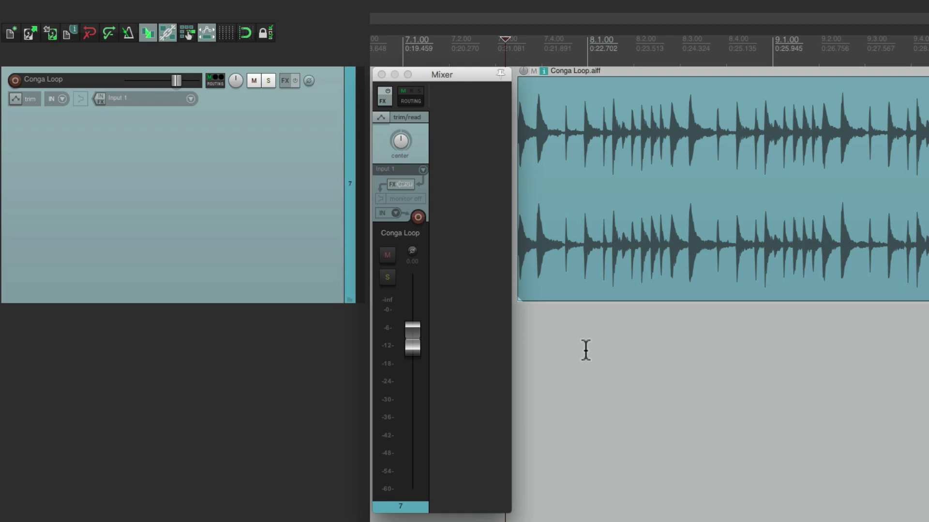
Play the Conga Loop track once to hear the loop, then stop
{"action": "key", "text": "space"}
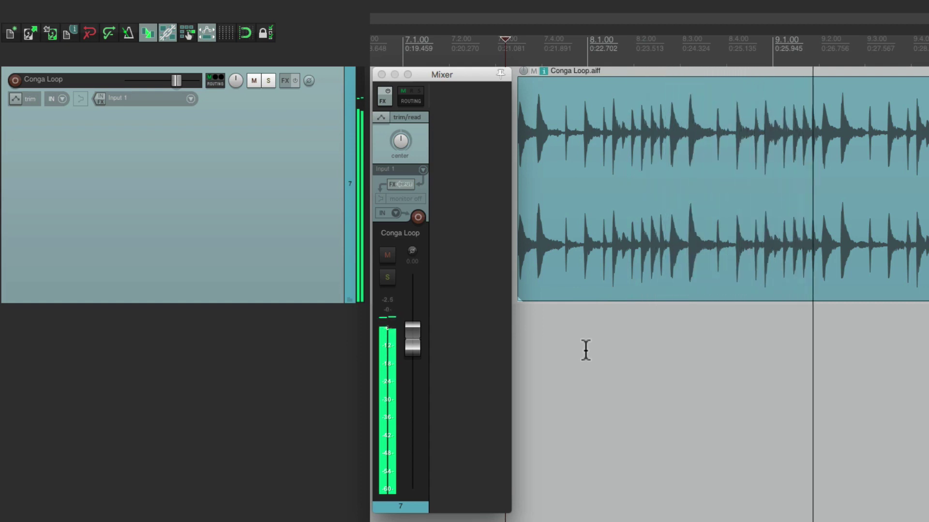
{"action": "key", "text": "space"}
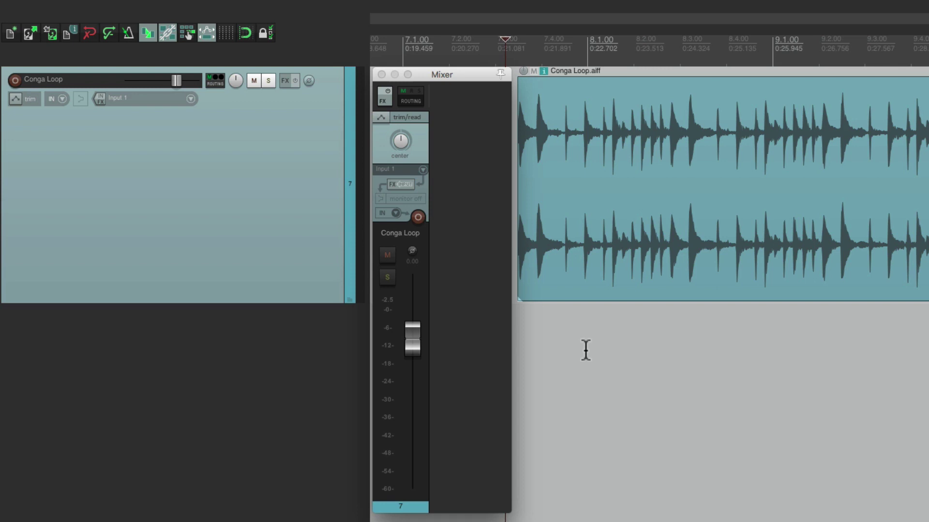
Duplicate the Conga Loop track, panning the original 100%L and the copy 100%R
{"action": "left_click", "coordinate": [293, 221]}
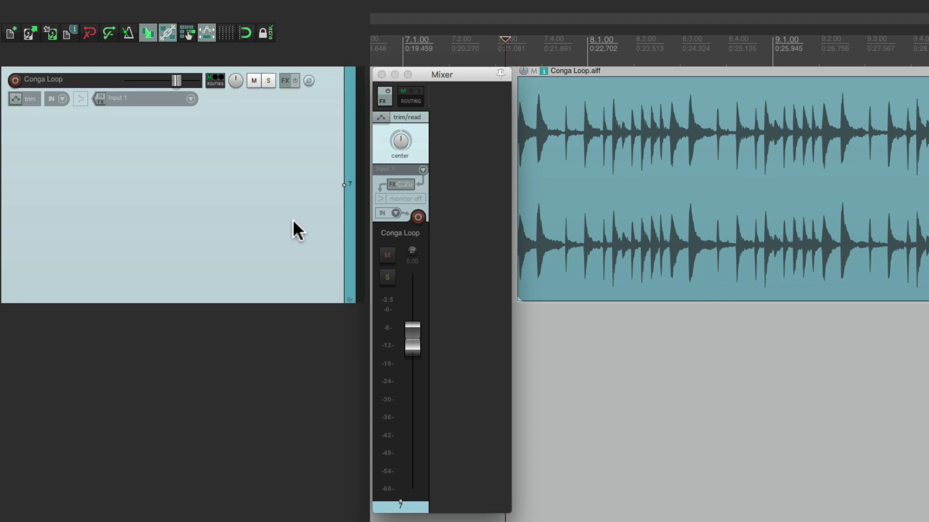
{"action": "left_click", "coordinate": [292, 381]}
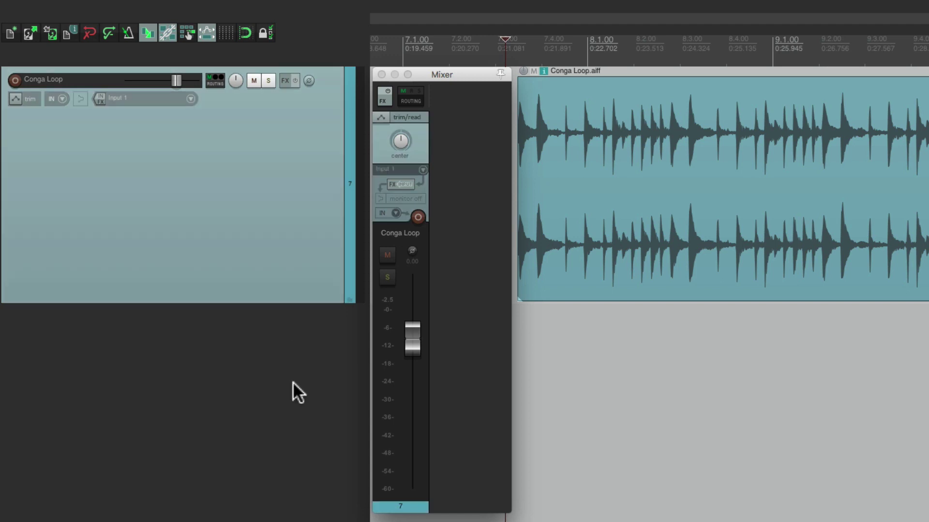
{"action": "key", "text": "ctrl+d"}
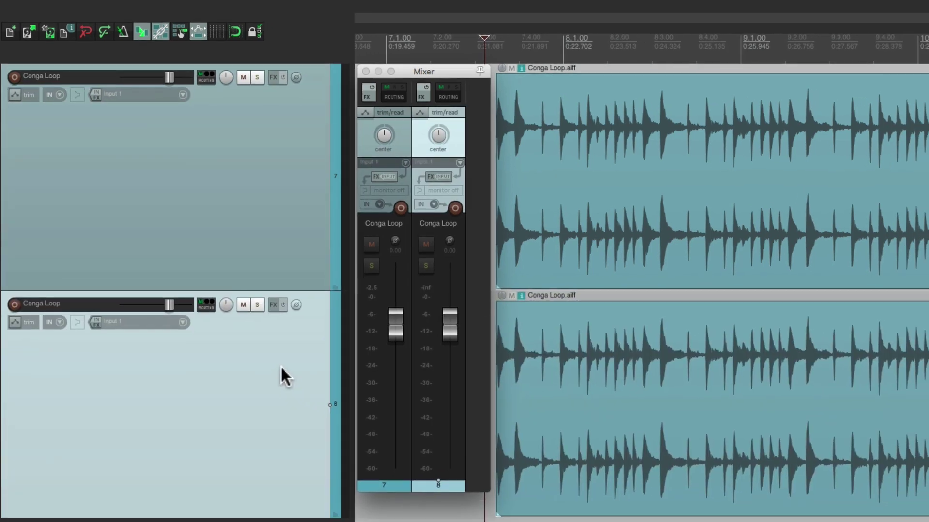
{"action": "left_click_drag", "start_coordinate": [383, 136], "coordinate": [439, 109]}
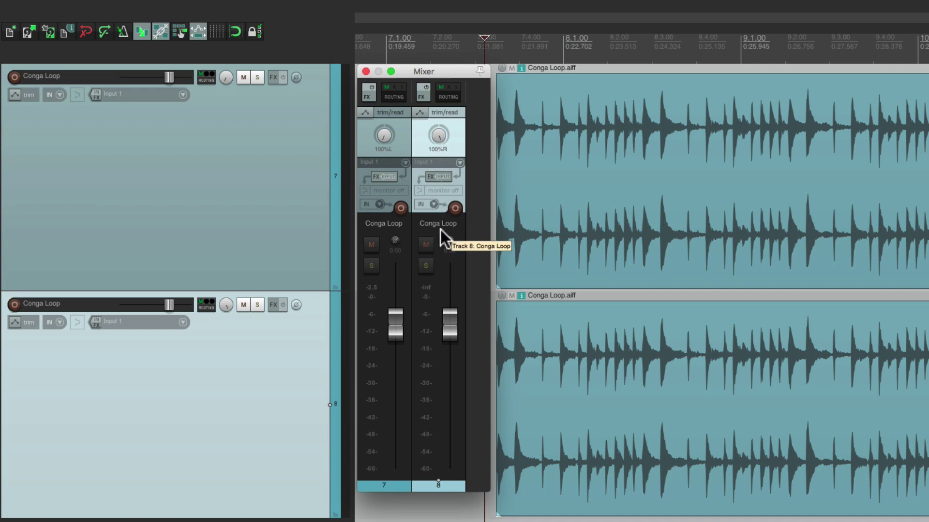
{"action": "left_click", "coordinate": [386, 483]}
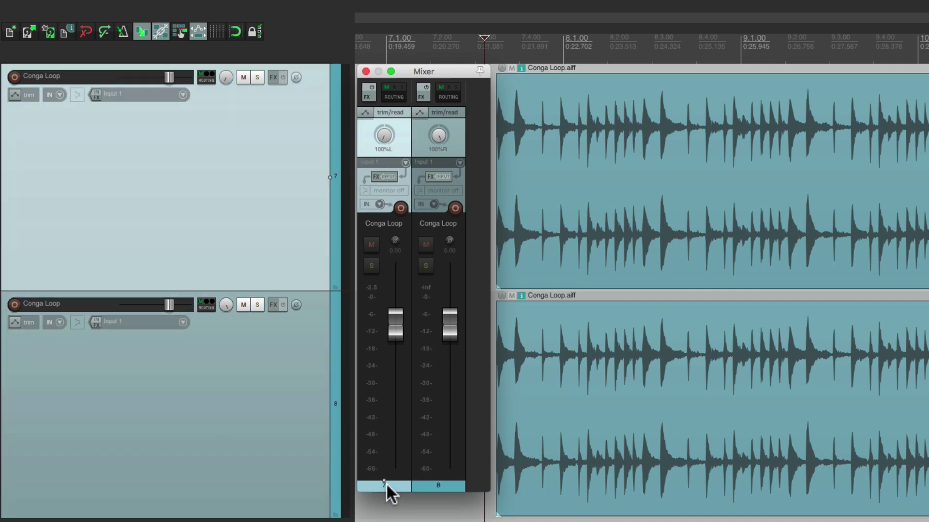
Add conga track 8 to track 7's group as a Volume Slave with Reverse volume
{"action": "left_click", "coordinate": [384, 485]}
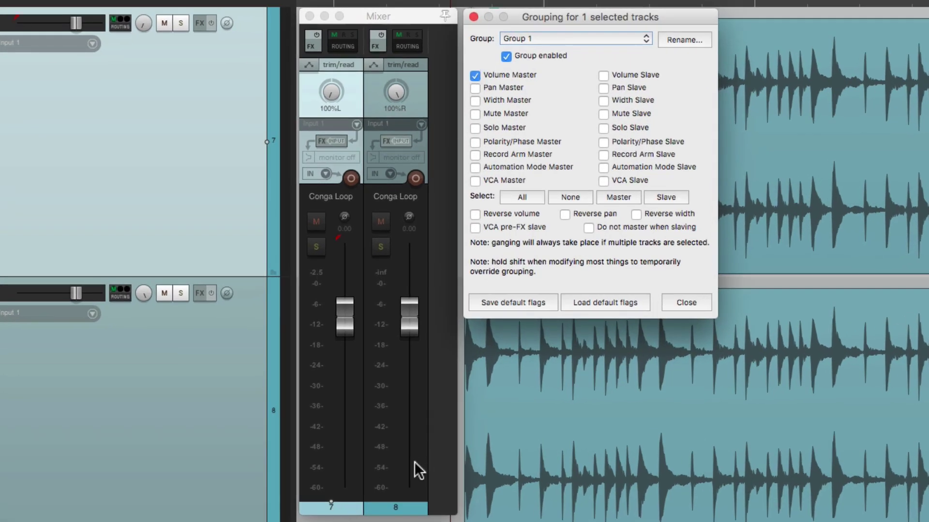
{"action": "left_click", "coordinate": [404, 508]}
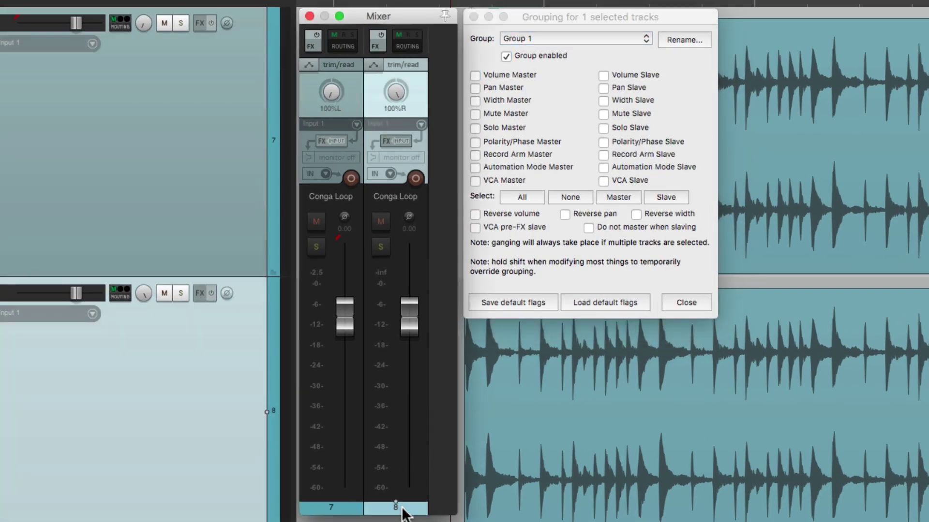
{"action": "left_click", "coordinate": [603, 75]}
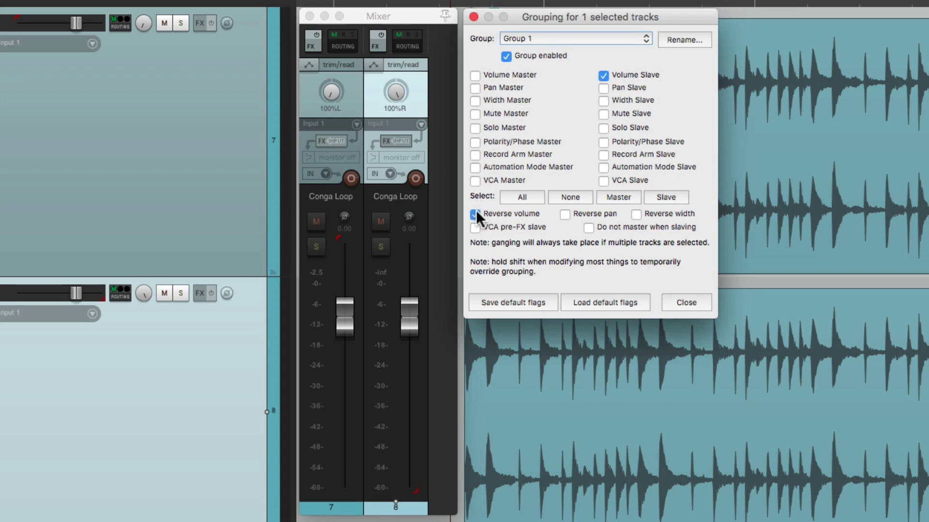
{"action": "left_click", "coordinate": [474, 17]}
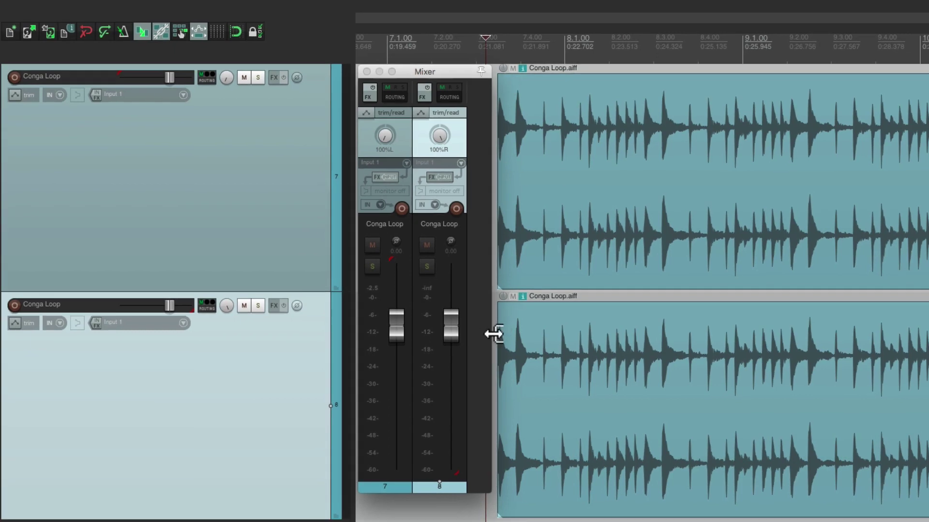
Lower track 8 alone to -9.03 dB, then play and lower track 7 so track 8 rises
{"action": "left_click_drag", "start_coordinate": [453, 329], "coordinate": [452, 372]}
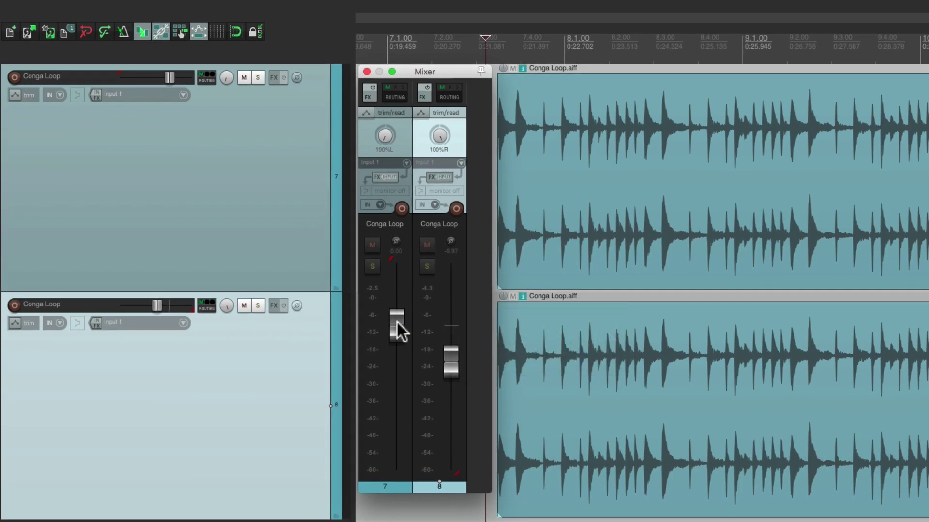
{"action": "key", "text": "space"}
{"action": "left_click_drag", "start_coordinate": [396, 323], "coordinate": [393, 346]}
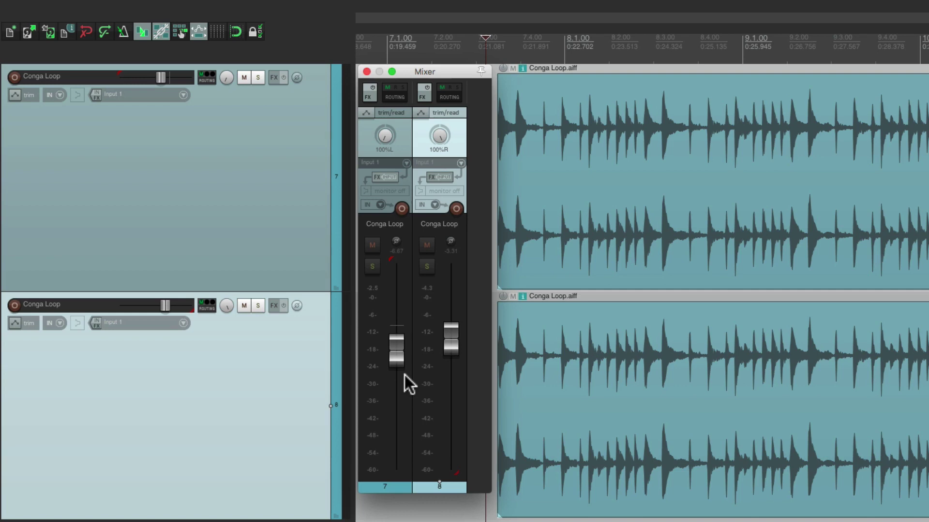
Switch both Conga Loop tracks to Touch automation mode
{"action": "left_click", "coordinate": [296, 194]}
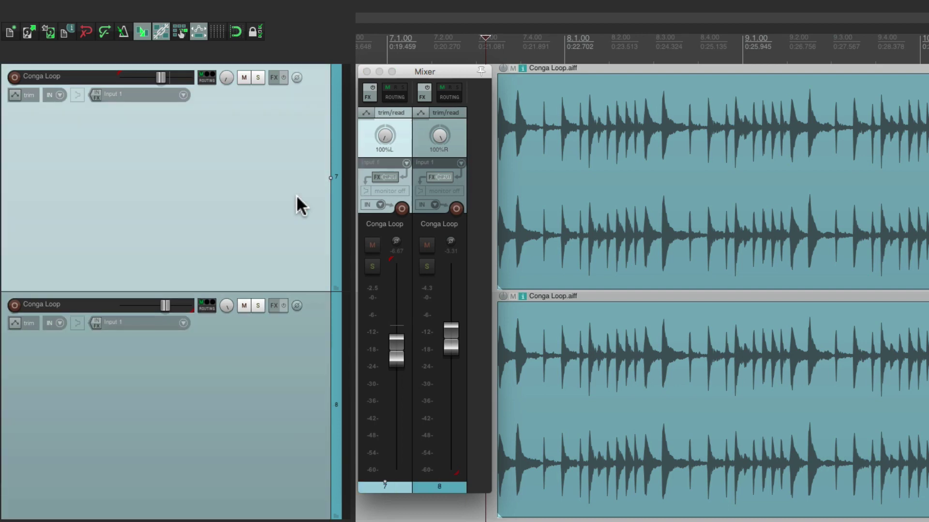
{"action": "left_click", "coordinate": [252, 412], "text": "shift"}
{"action": "left_click", "coordinate": [16, 93]}
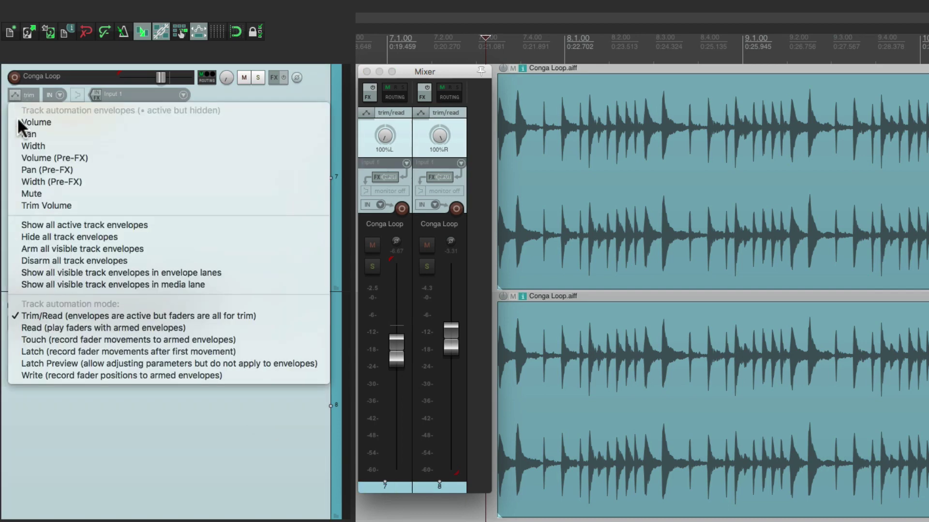
{"action": "left_click", "coordinate": [51, 339]}
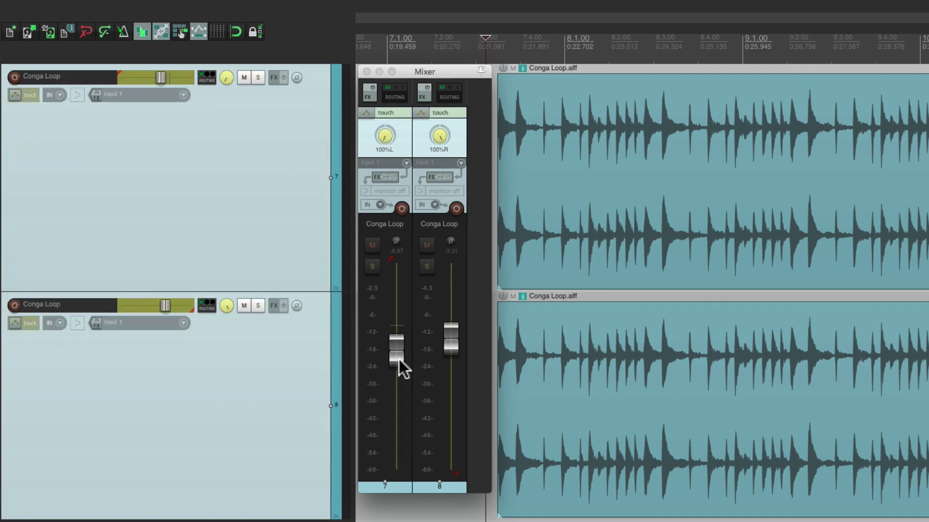
Set track 7 to about -1.65 dB, record opposing volume swells, and play them back
{"action": "left_click_drag", "start_coordinate": [398, 359], "coordinate": [399, 338]}
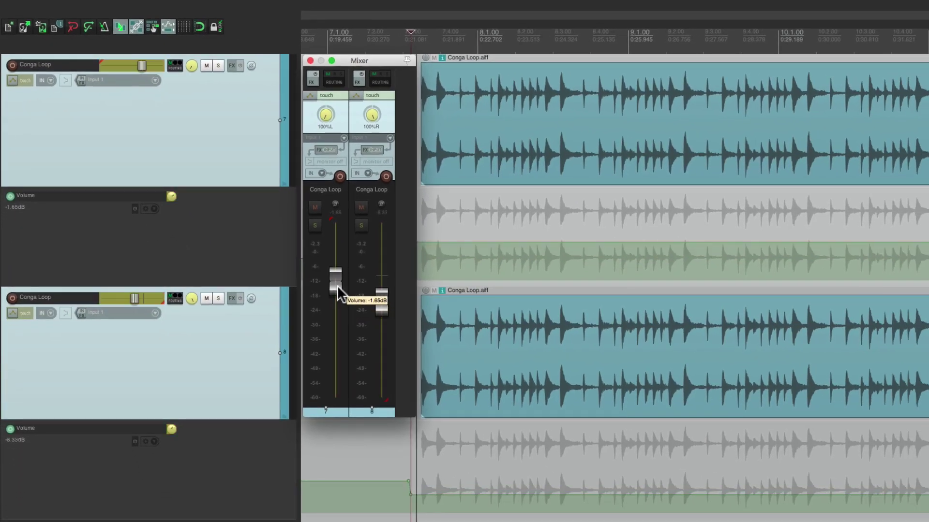
{"action": "key", "text": "space"}
{"action": "mouse_move", "coordinate": [338, 289]}
{"action": "left_mouse_down"}
{"action": "mouse_move", "coordinate": [338, 313]}
{"action": "mouse_move", "coordinate": [336, 281]}
{"action": "mouse_move", "coordinate": [337, 309]}
{"action": "mouse_move", "coordinate": [332, 283]}
{"action": "mouse_move", "coordinate": [329, 306]}
{"action": "mouse_move", "coordinate": [326, 283]}
{"action": "left_mouse_up"}
{"action": "key", "text": "space"}
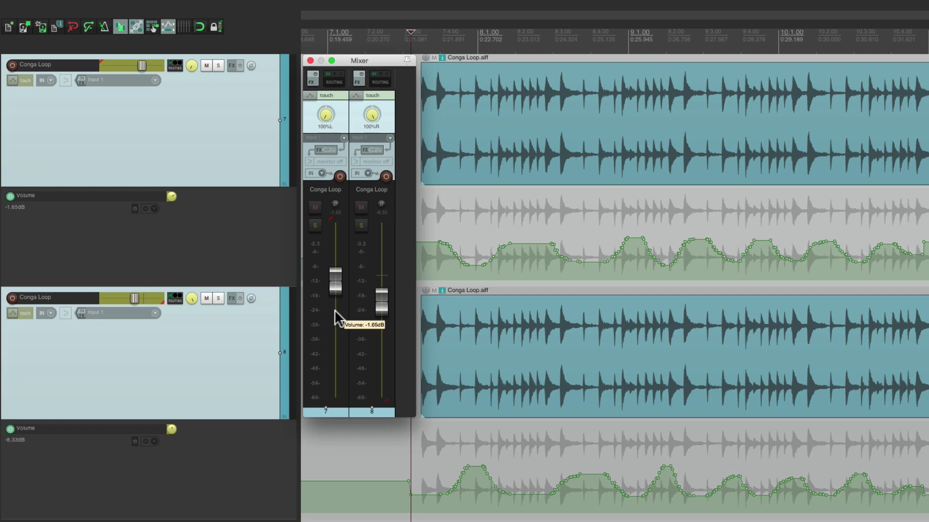
{"action": "key", "text": "space"}
Show the Group 1 reversed-volume settings for both selected Conga Loop tracks
{"action": "key", "text": "g"}
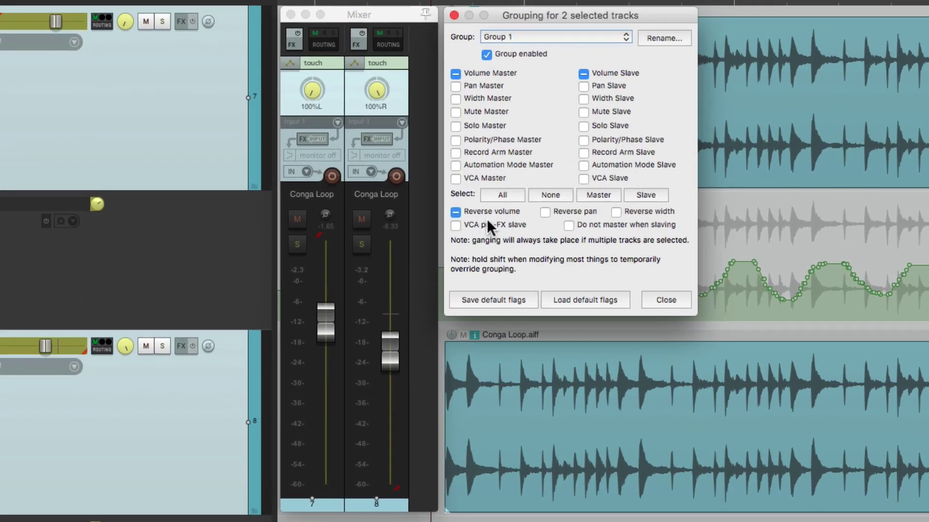